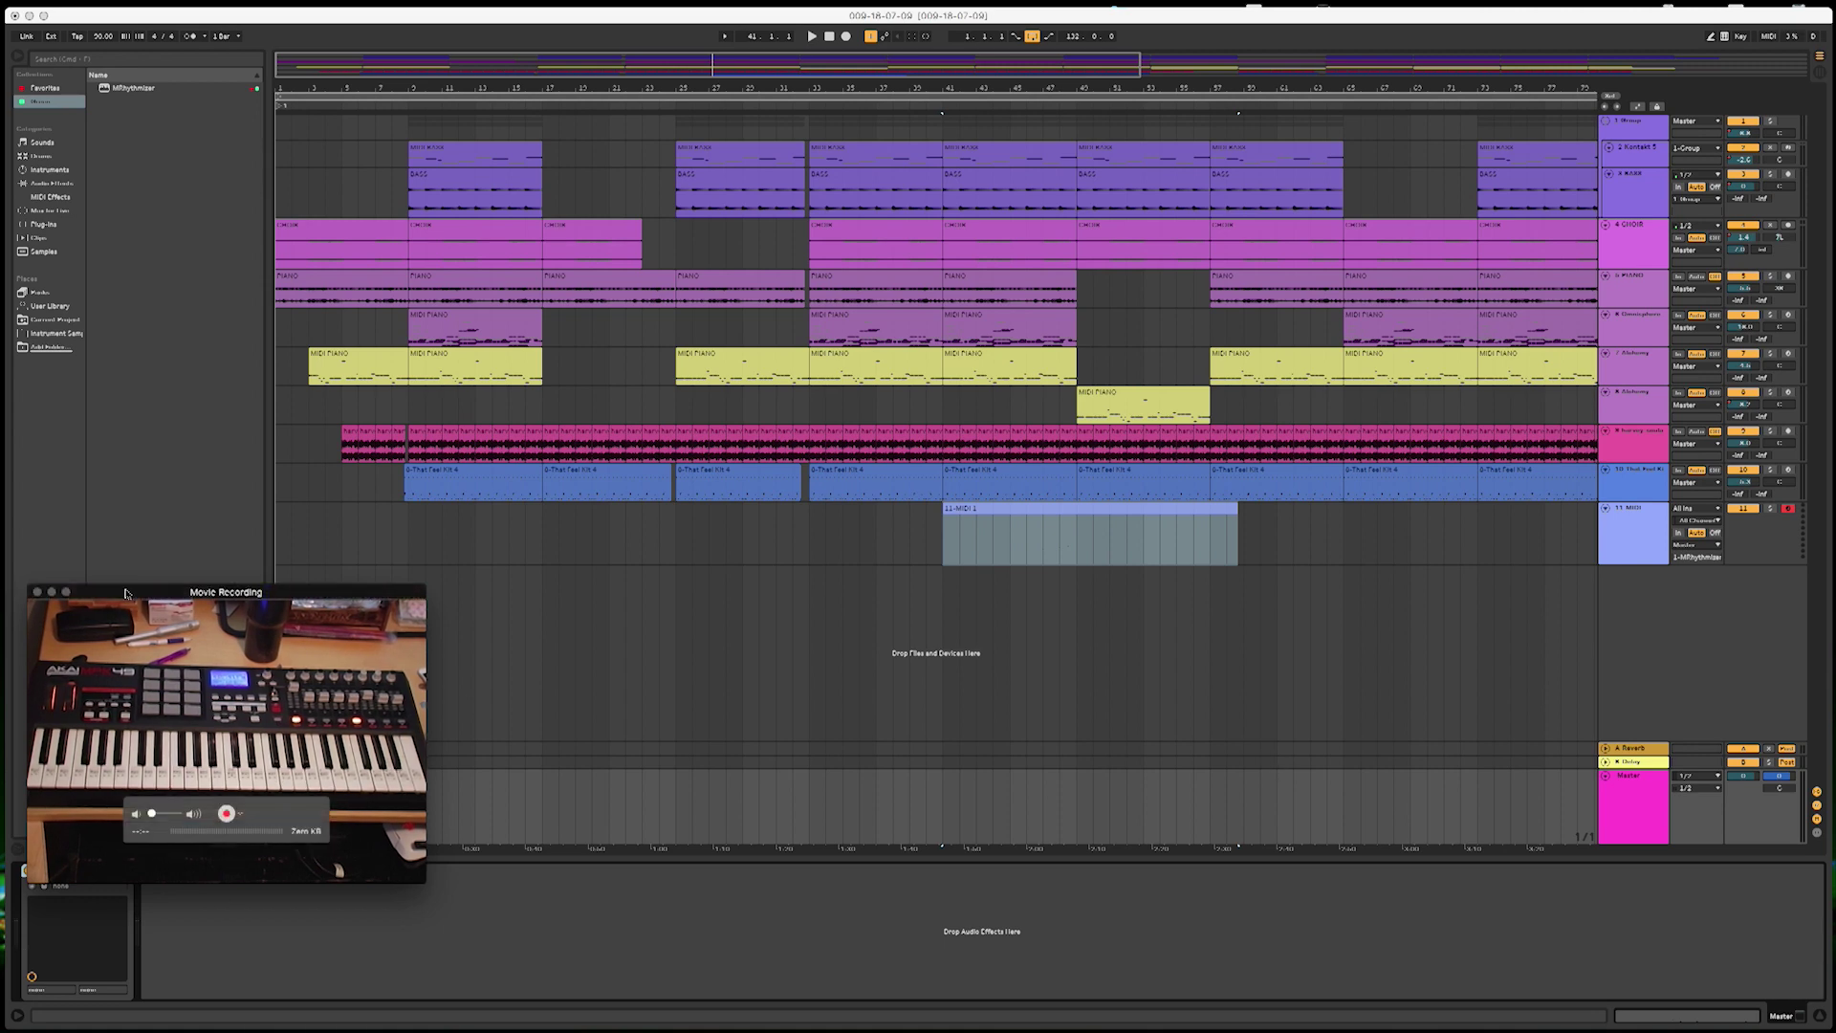
Step: Open the MRhythmizer plugin window from the Master track's device and position it below the arrangement's clips
left_click_drag(127, 589, 108, 565)
left_click(52, 872)
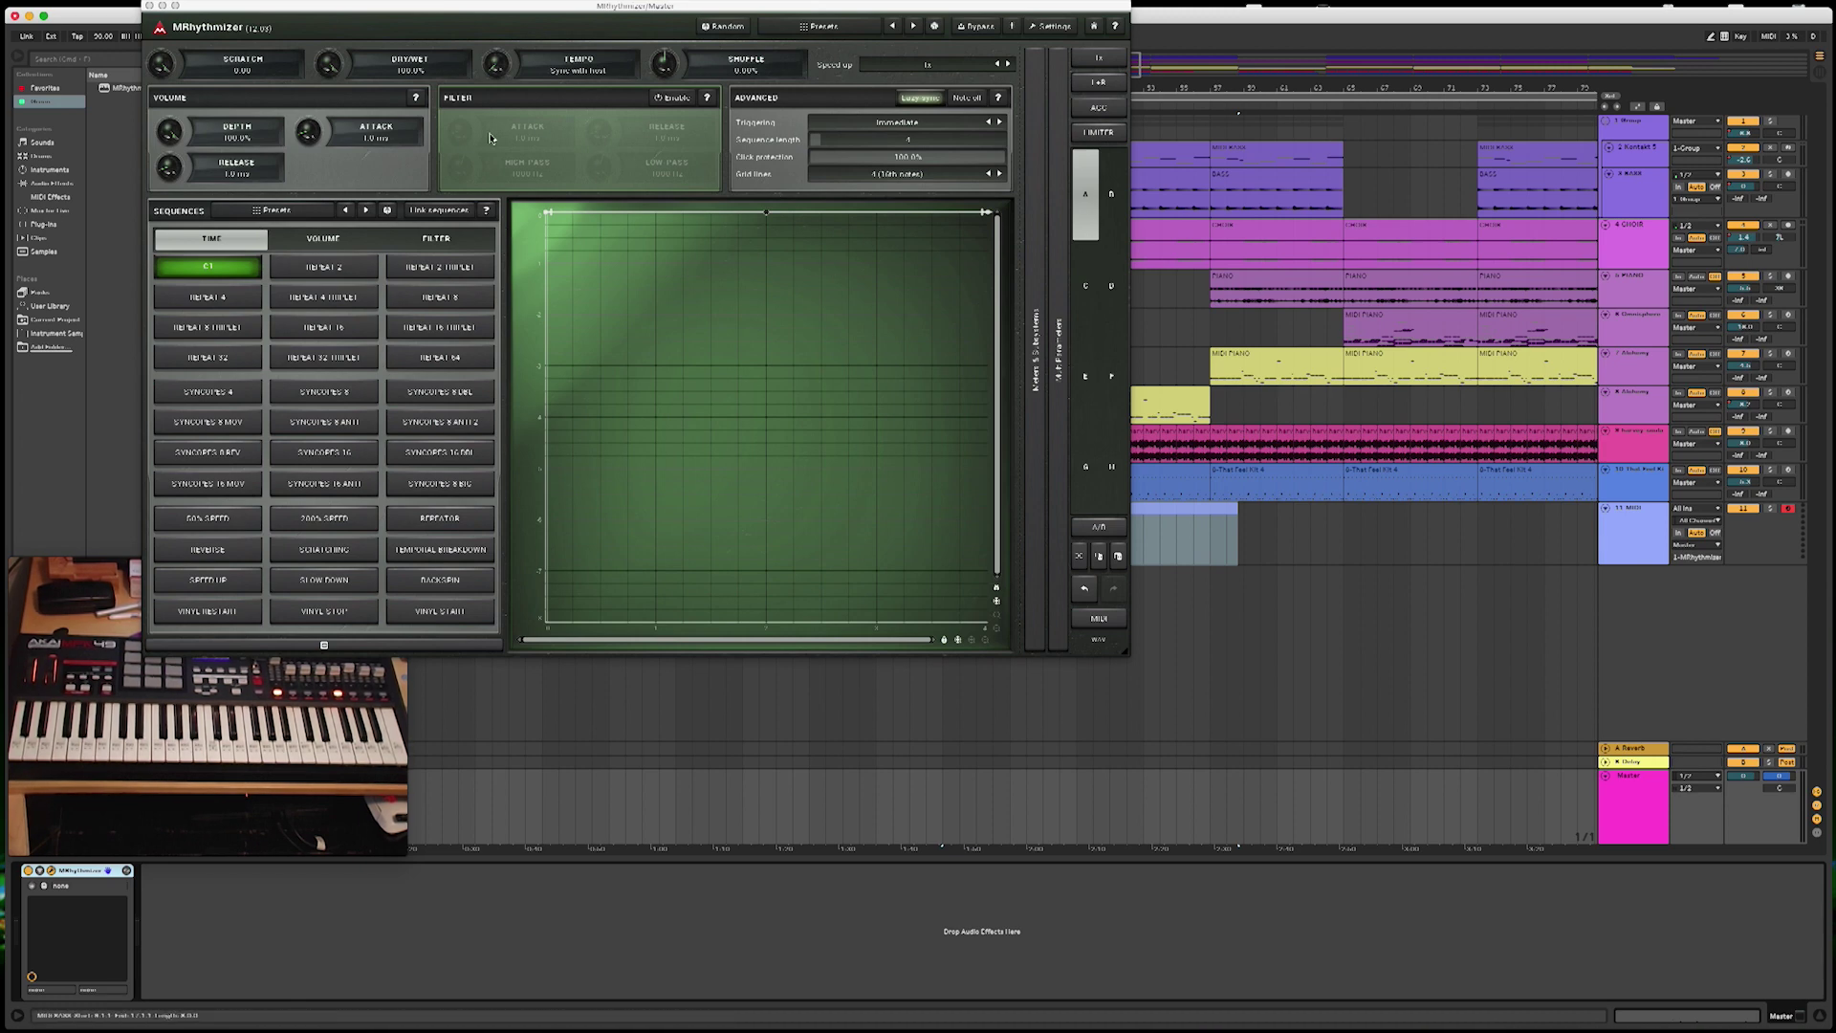
left_click_drag(352, 8, 485, 74)
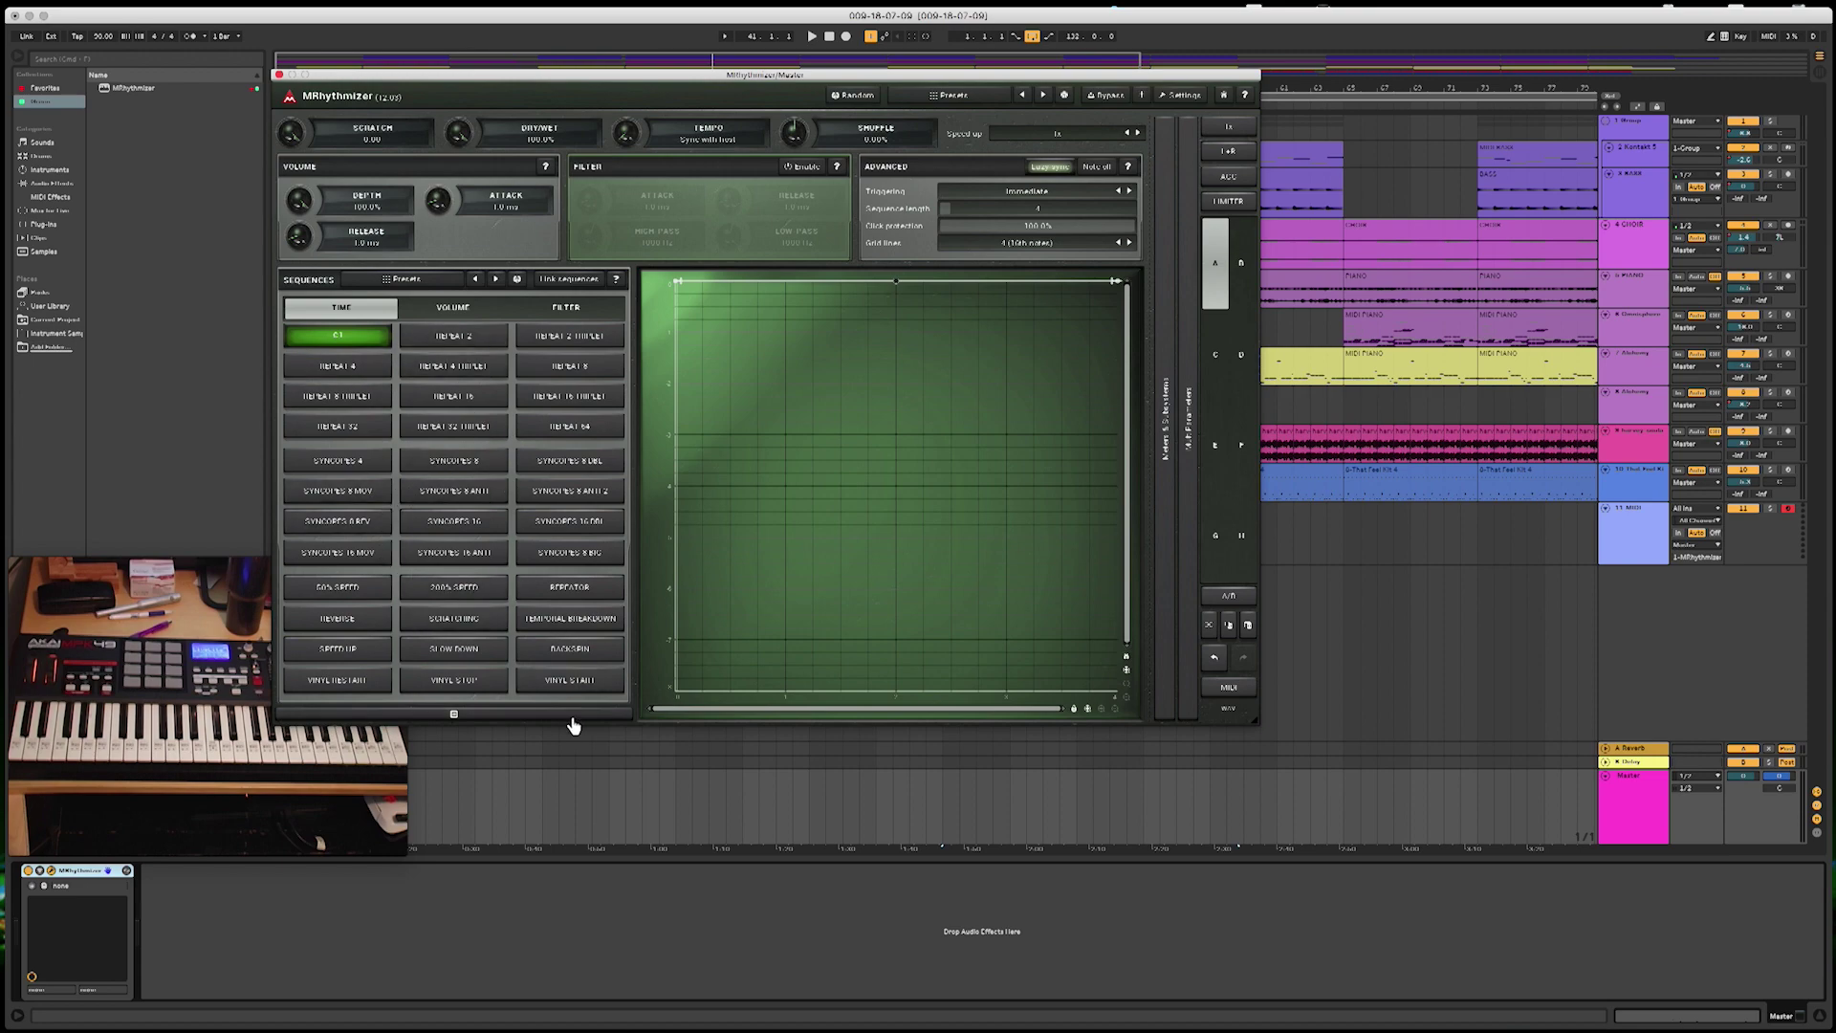
left_click_drag(341, 73, 542, 541)
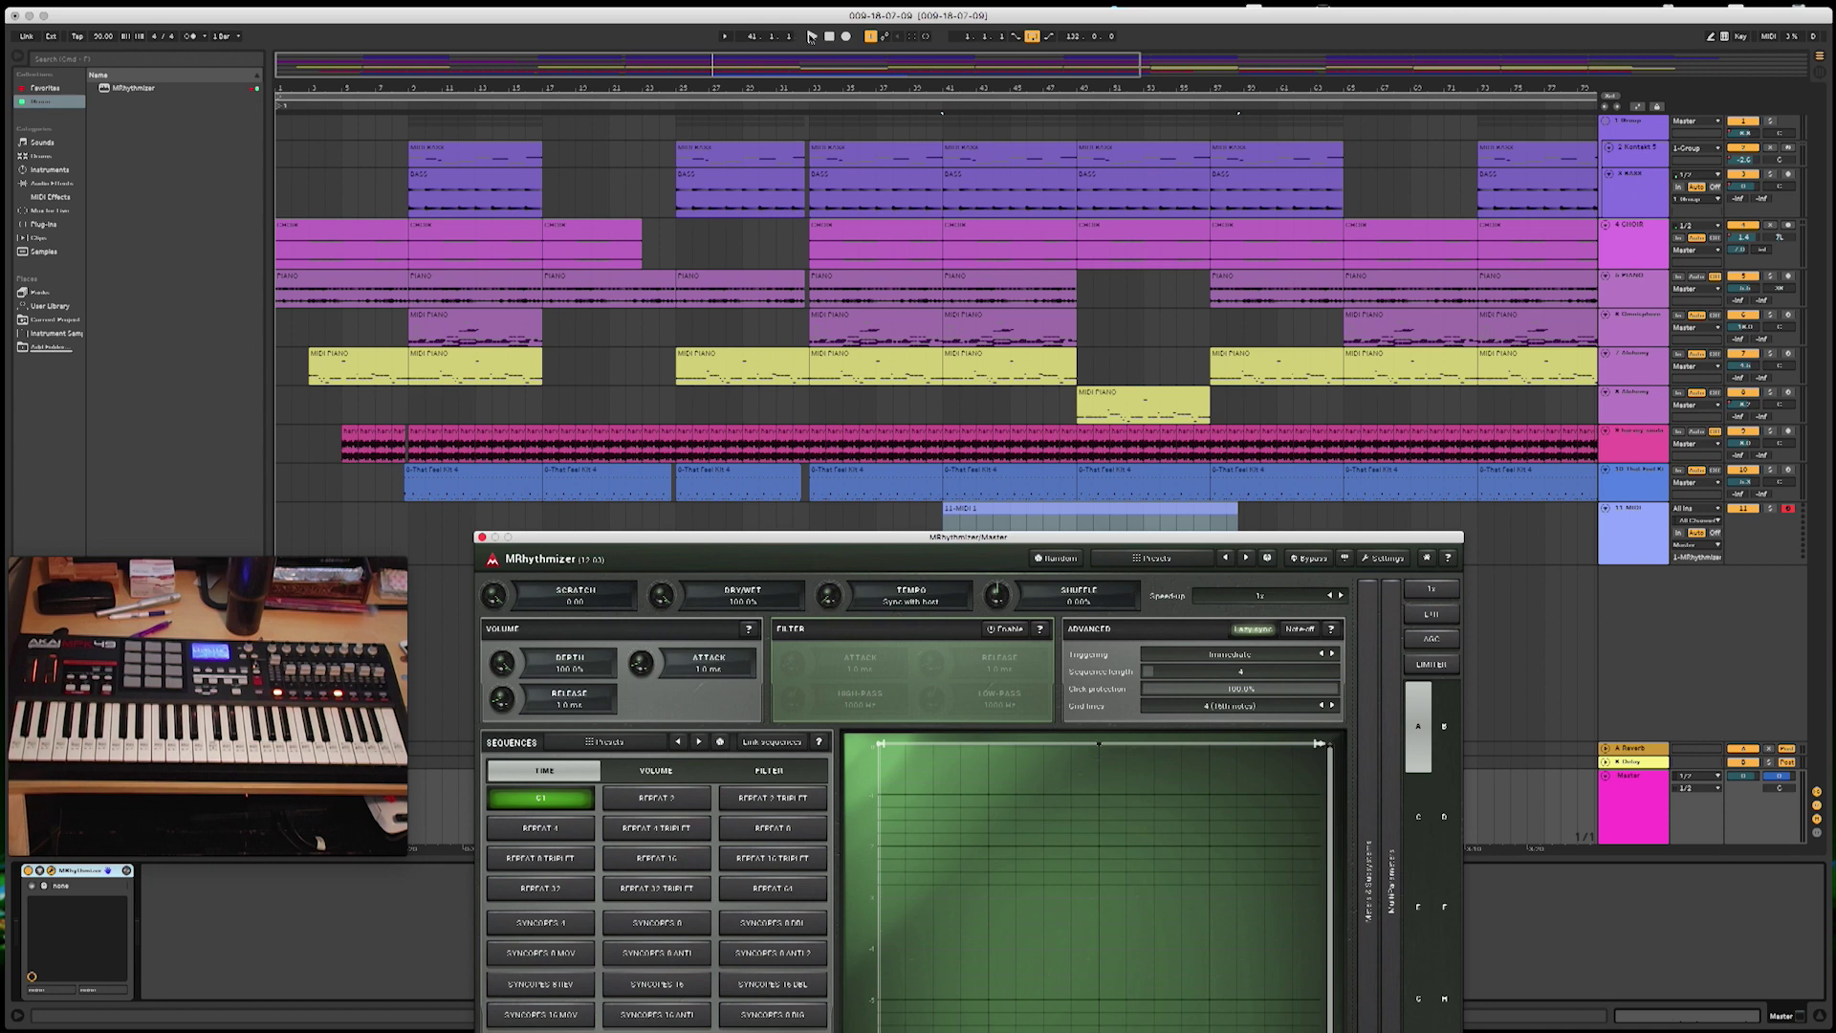
Step: Play the arrangement from the start for a few bars, stop playback, and close the MRhythmizer window
left_click(811, 36)
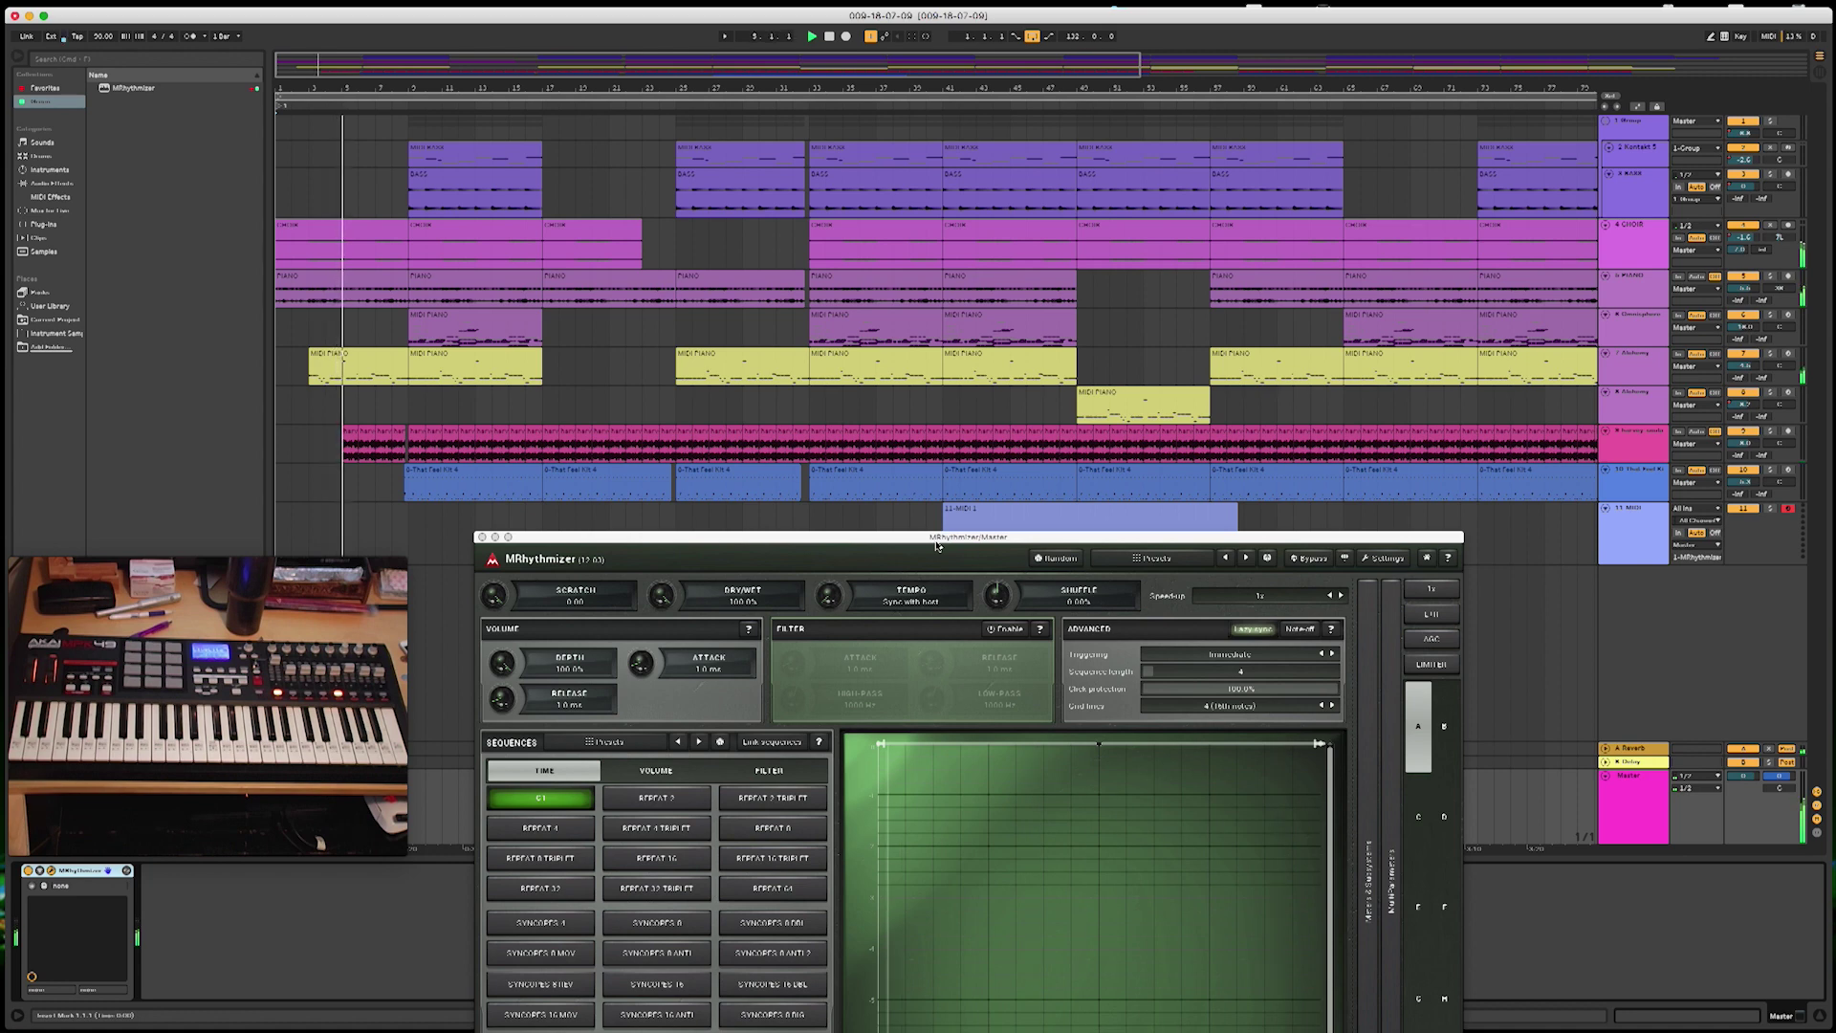
left_click(483, 538)
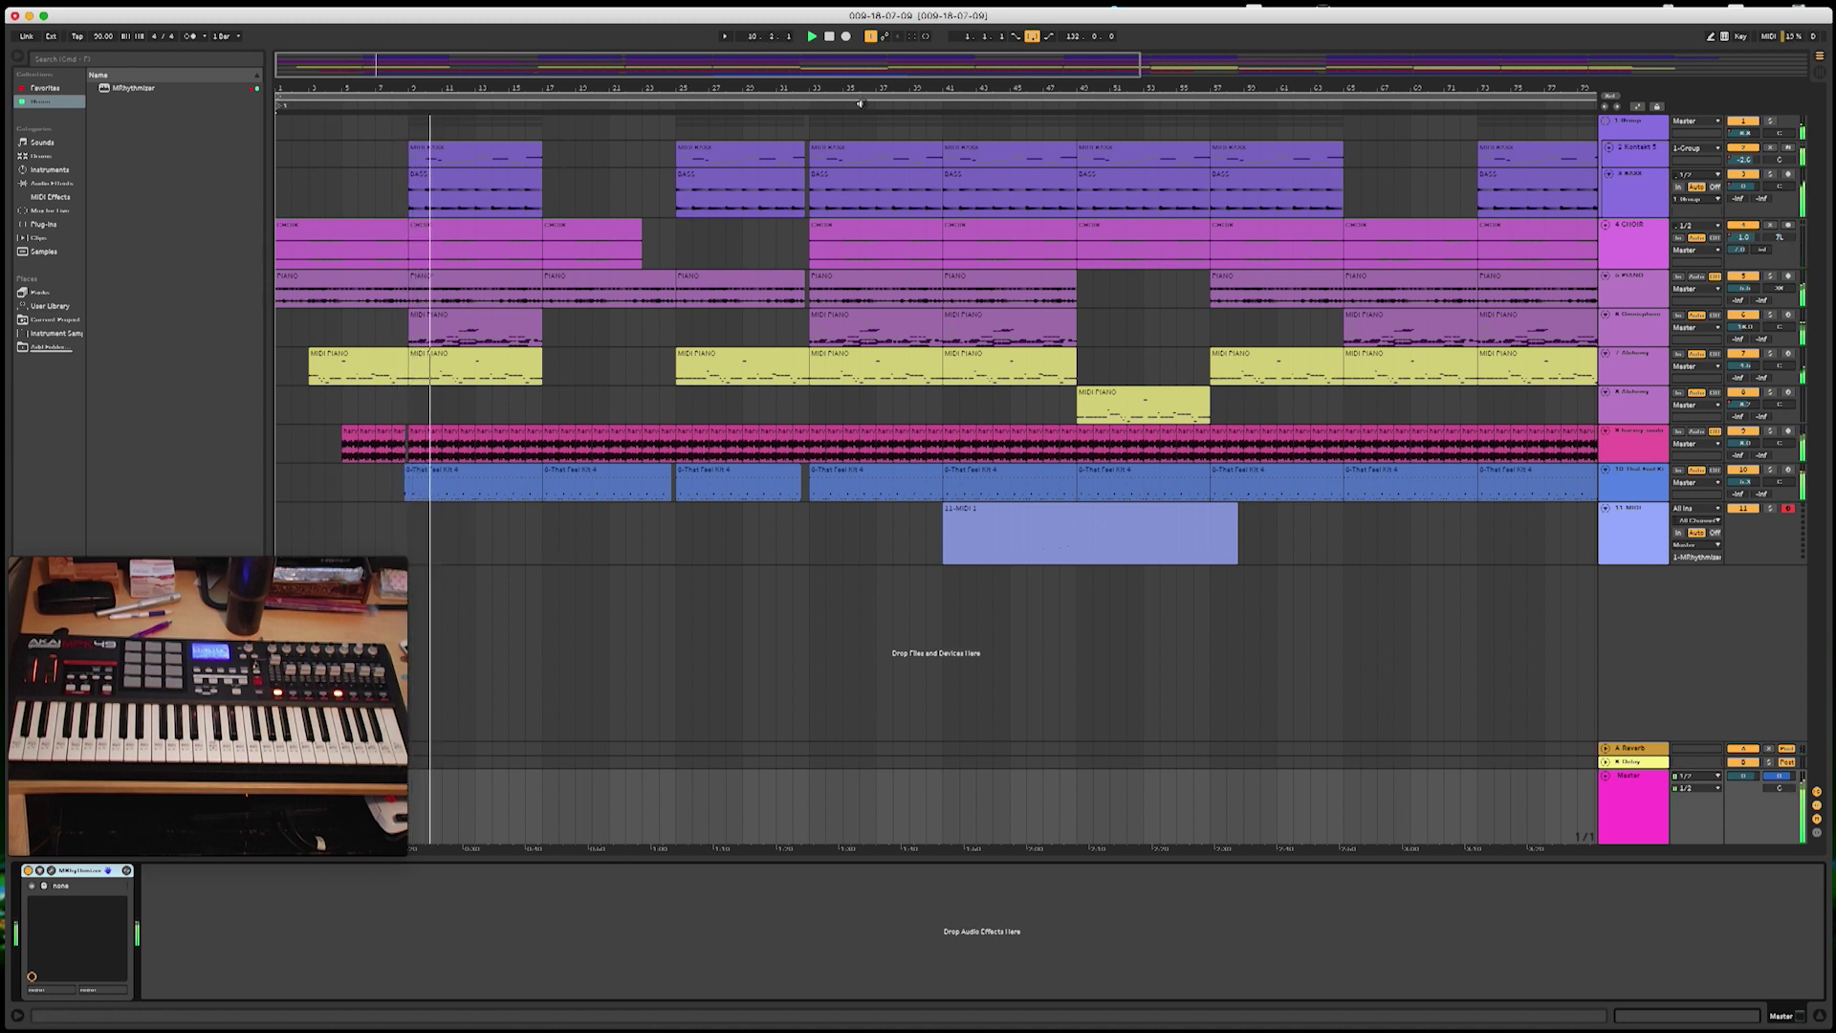
key("space")
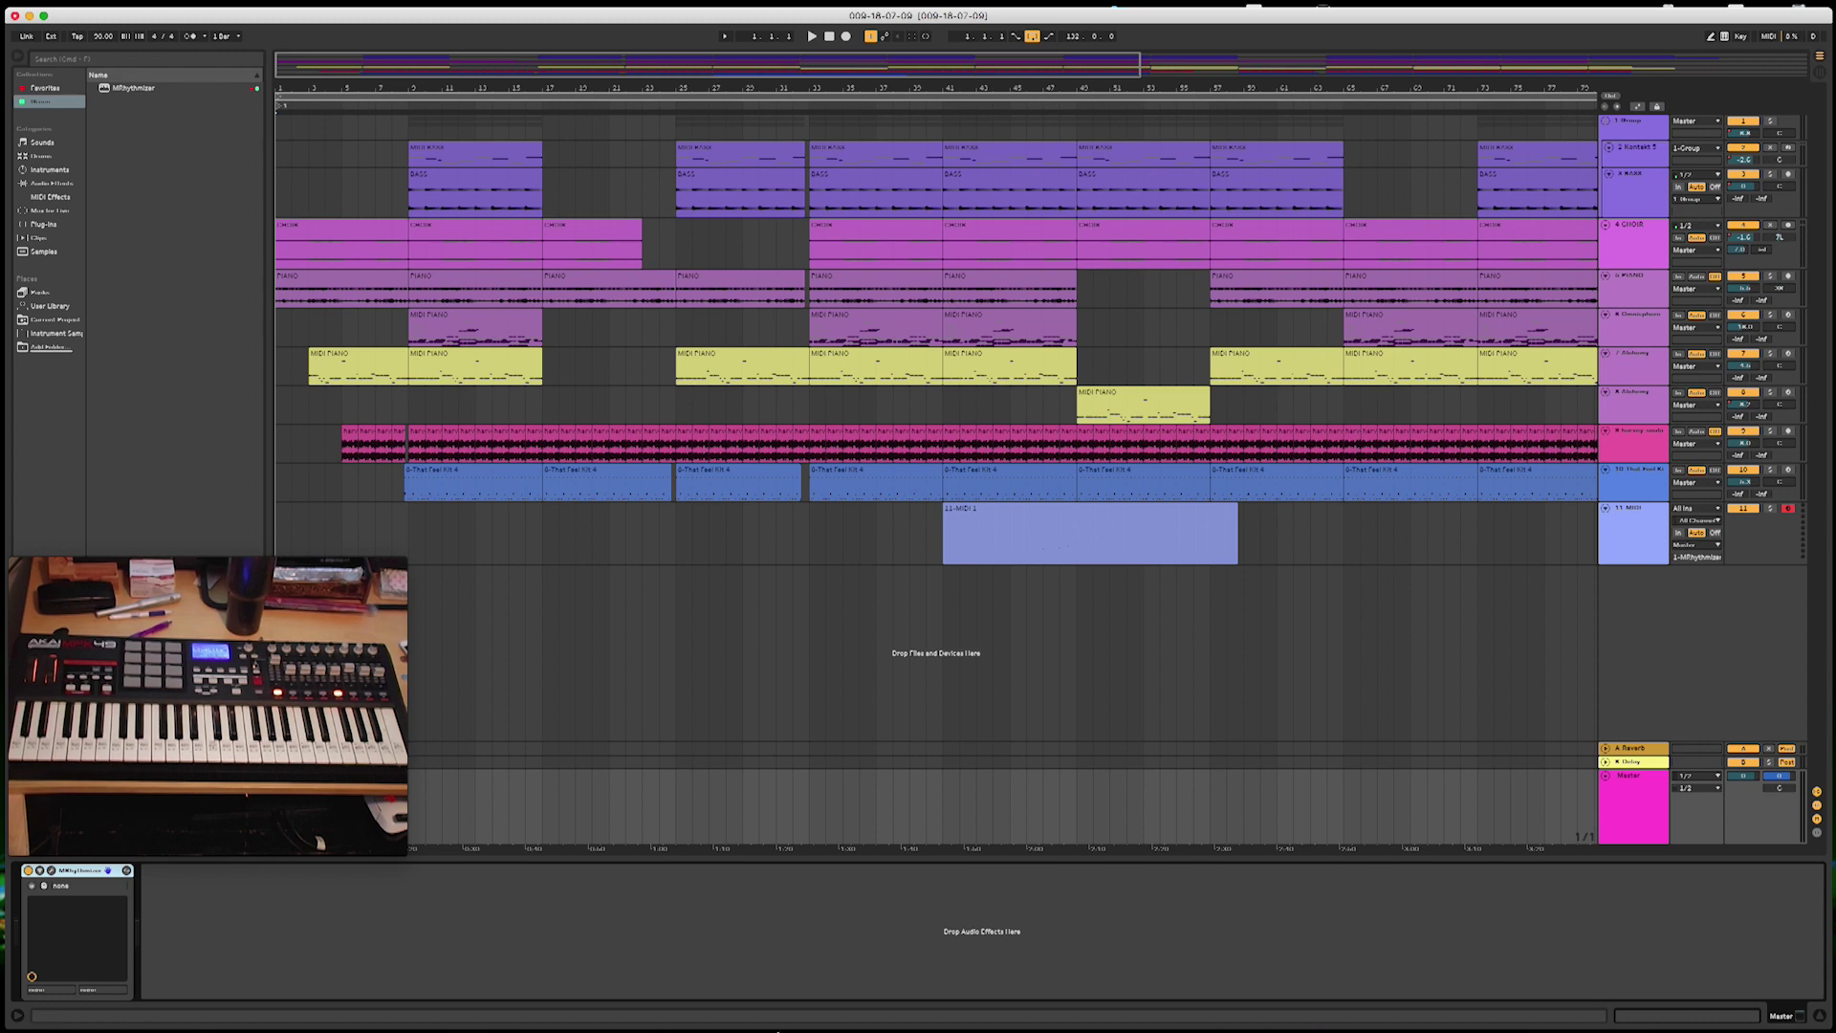
left_click(52, 871)
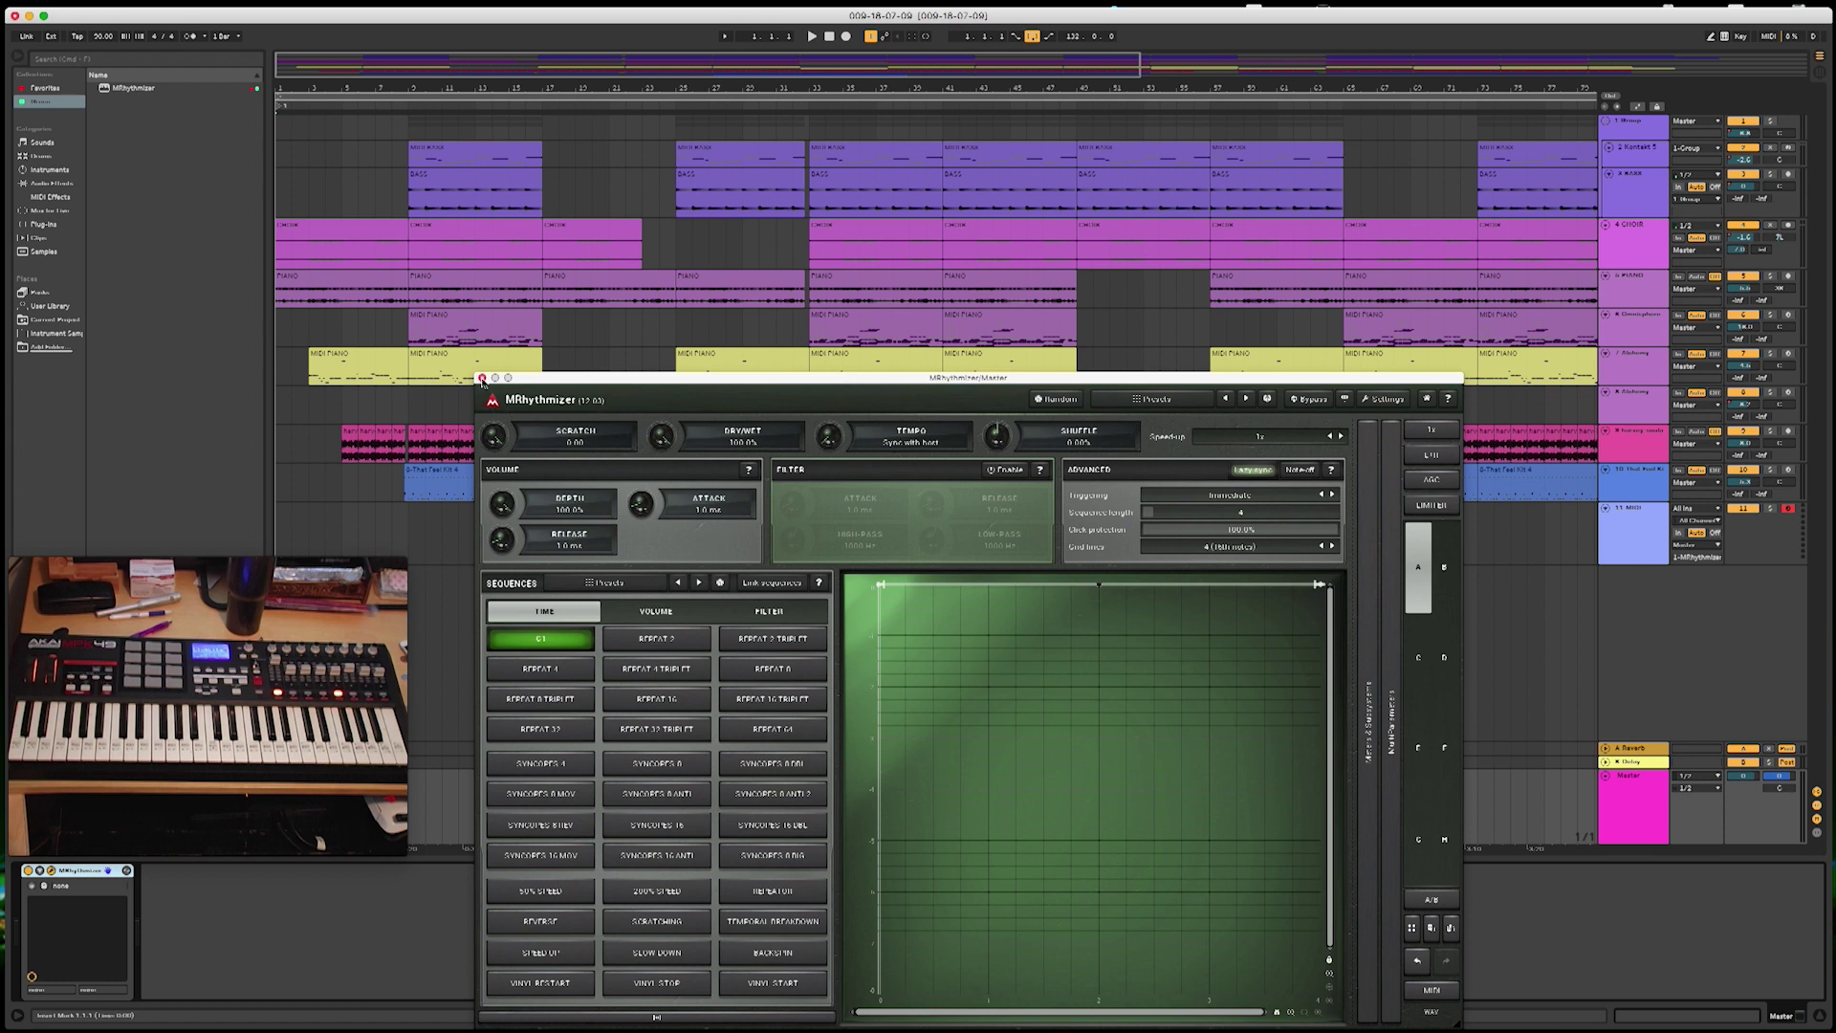
left_click(482, 379)
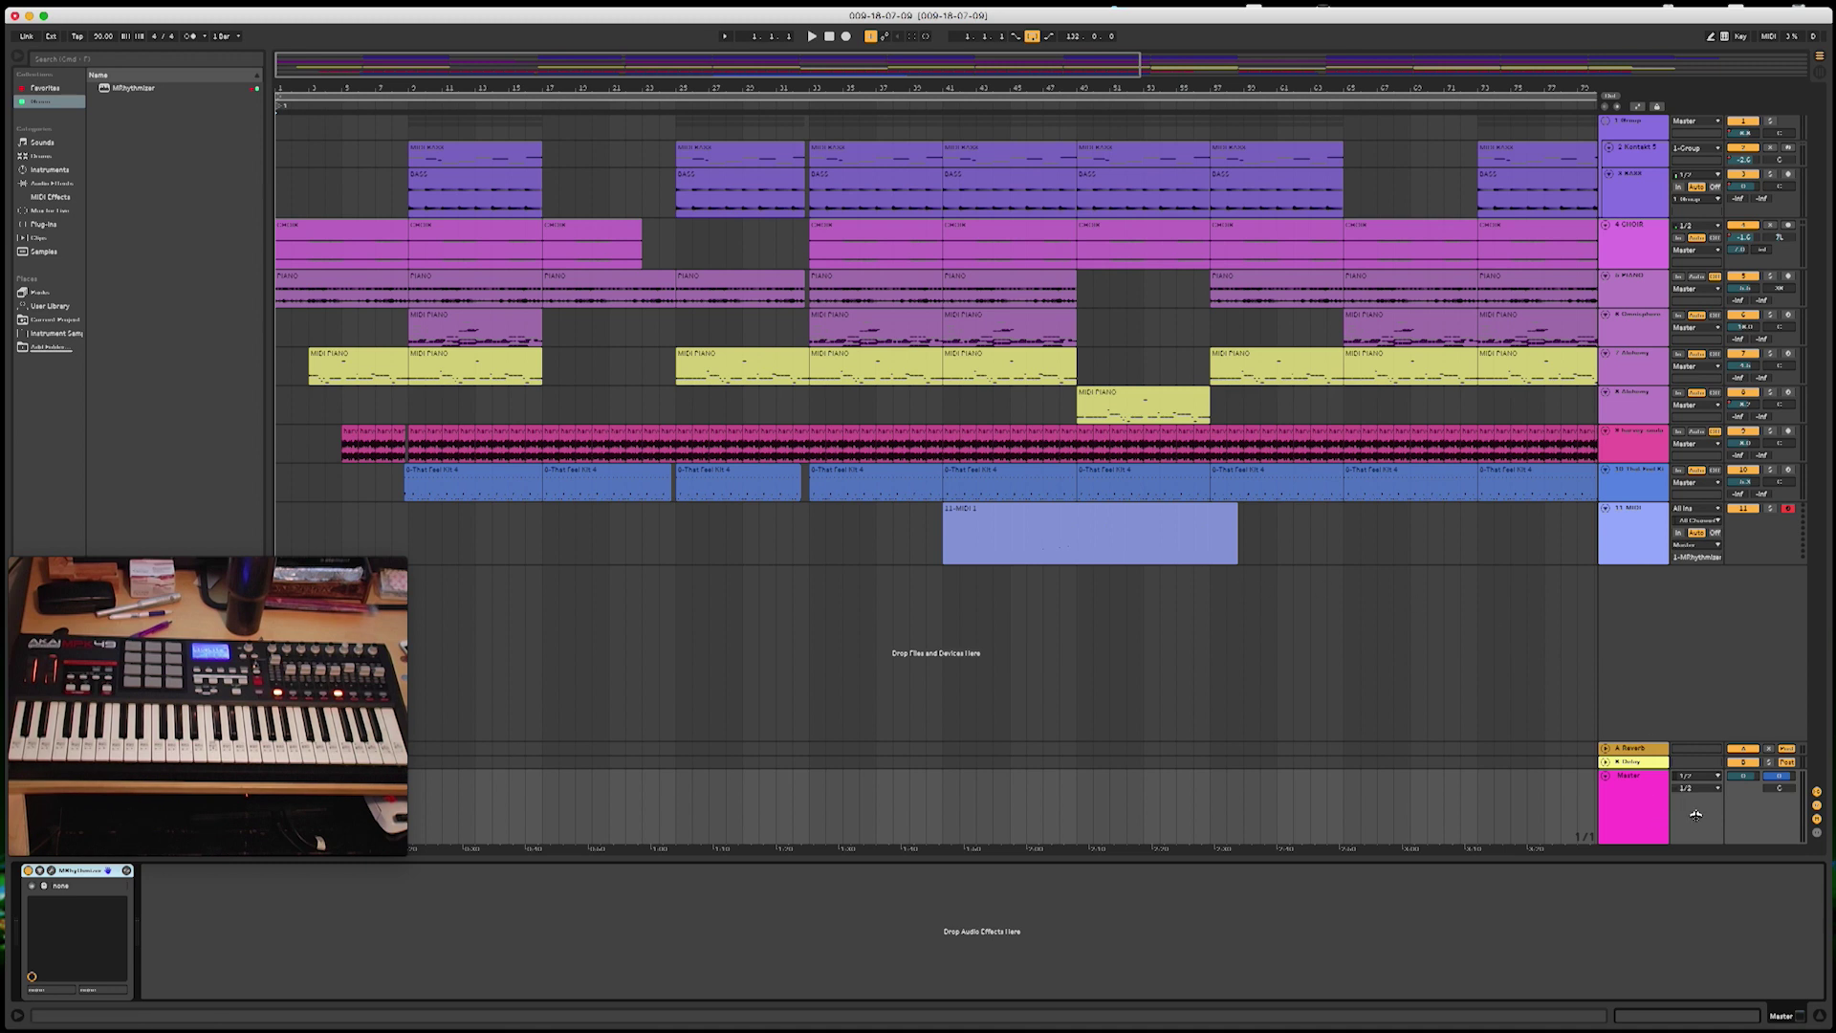
Step: Route the 11-MIDI track's output to Master with 1-MRhythmizer as the destination
right_click(1676, 592)
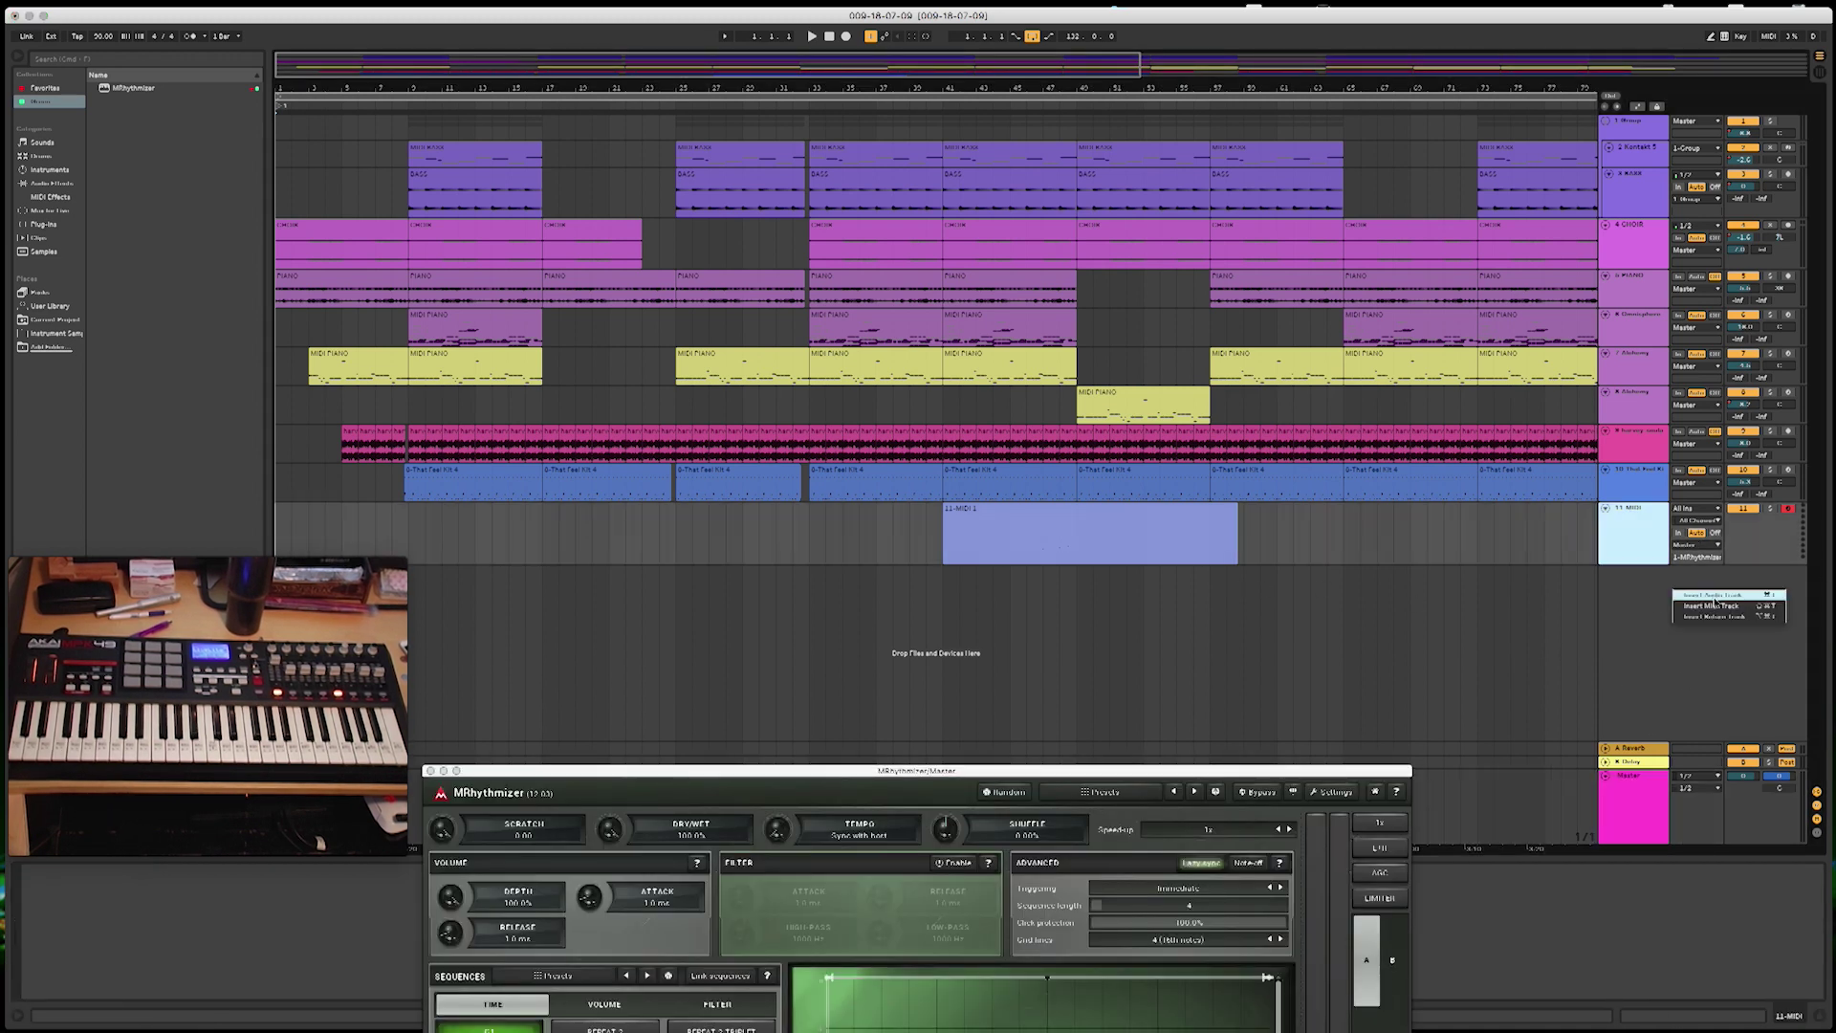
left_click(1711, 606)
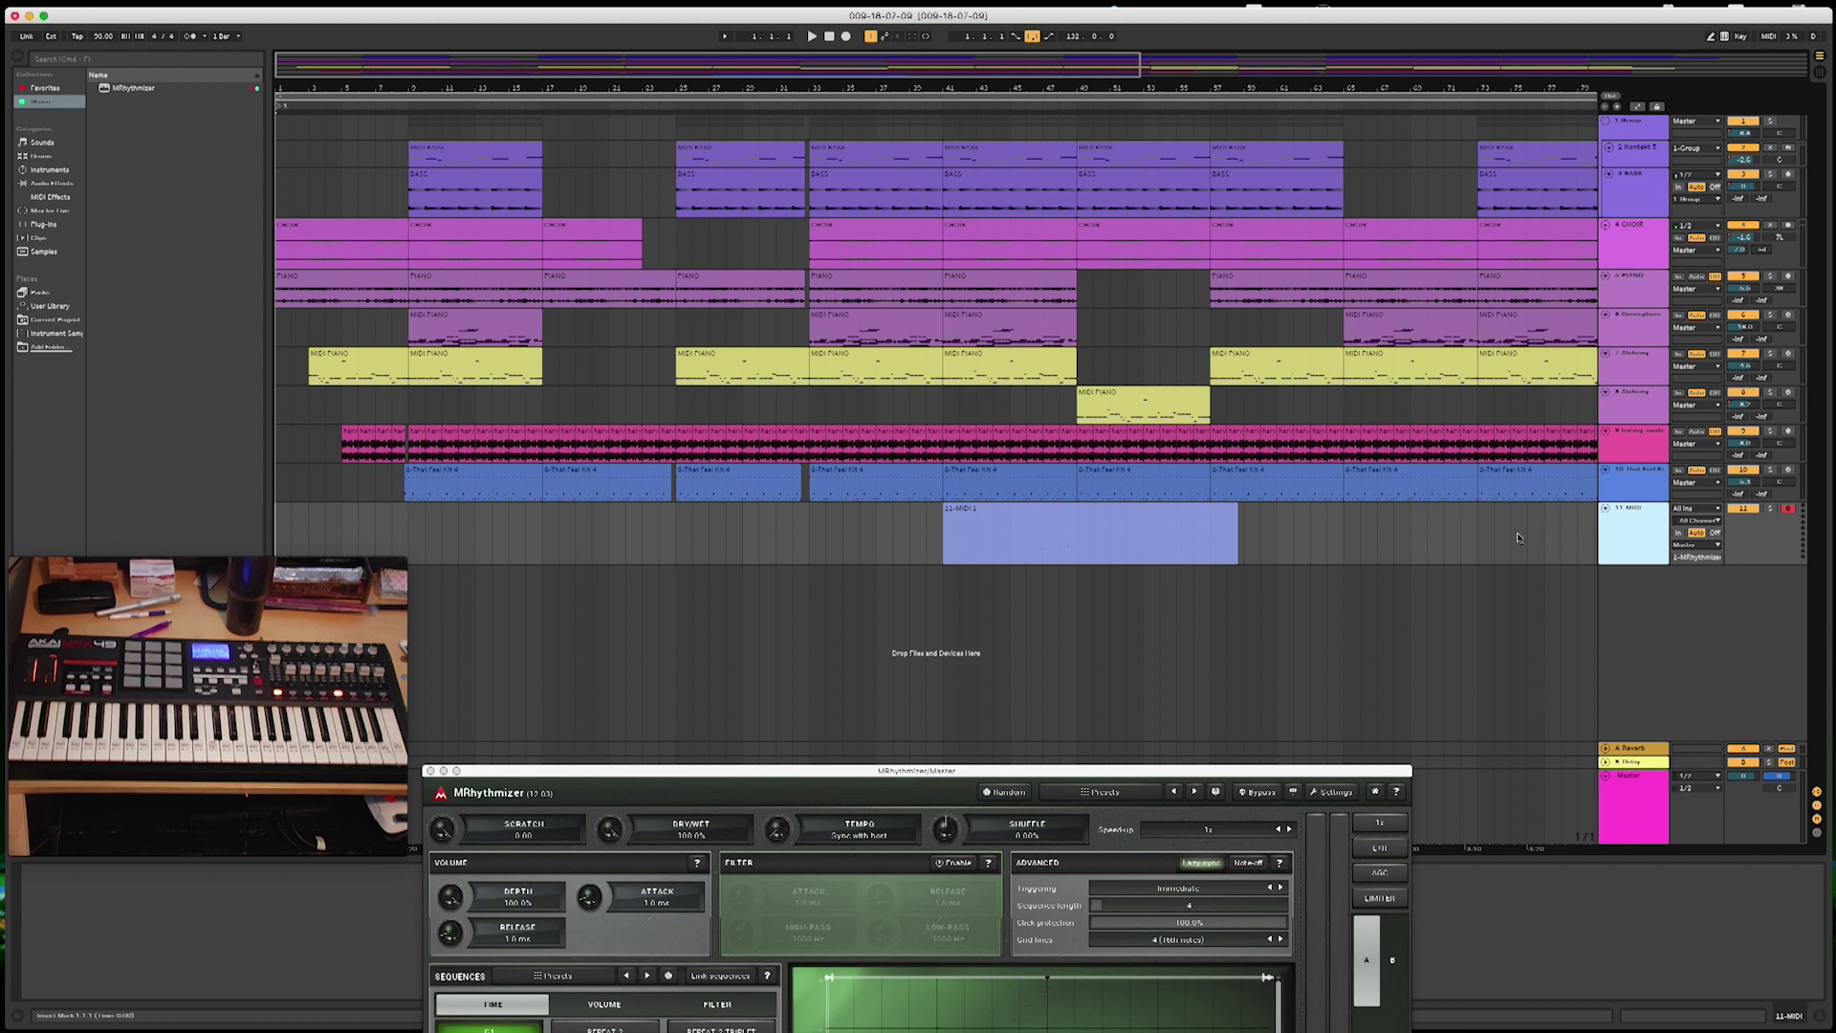
left_click(1720, 546)
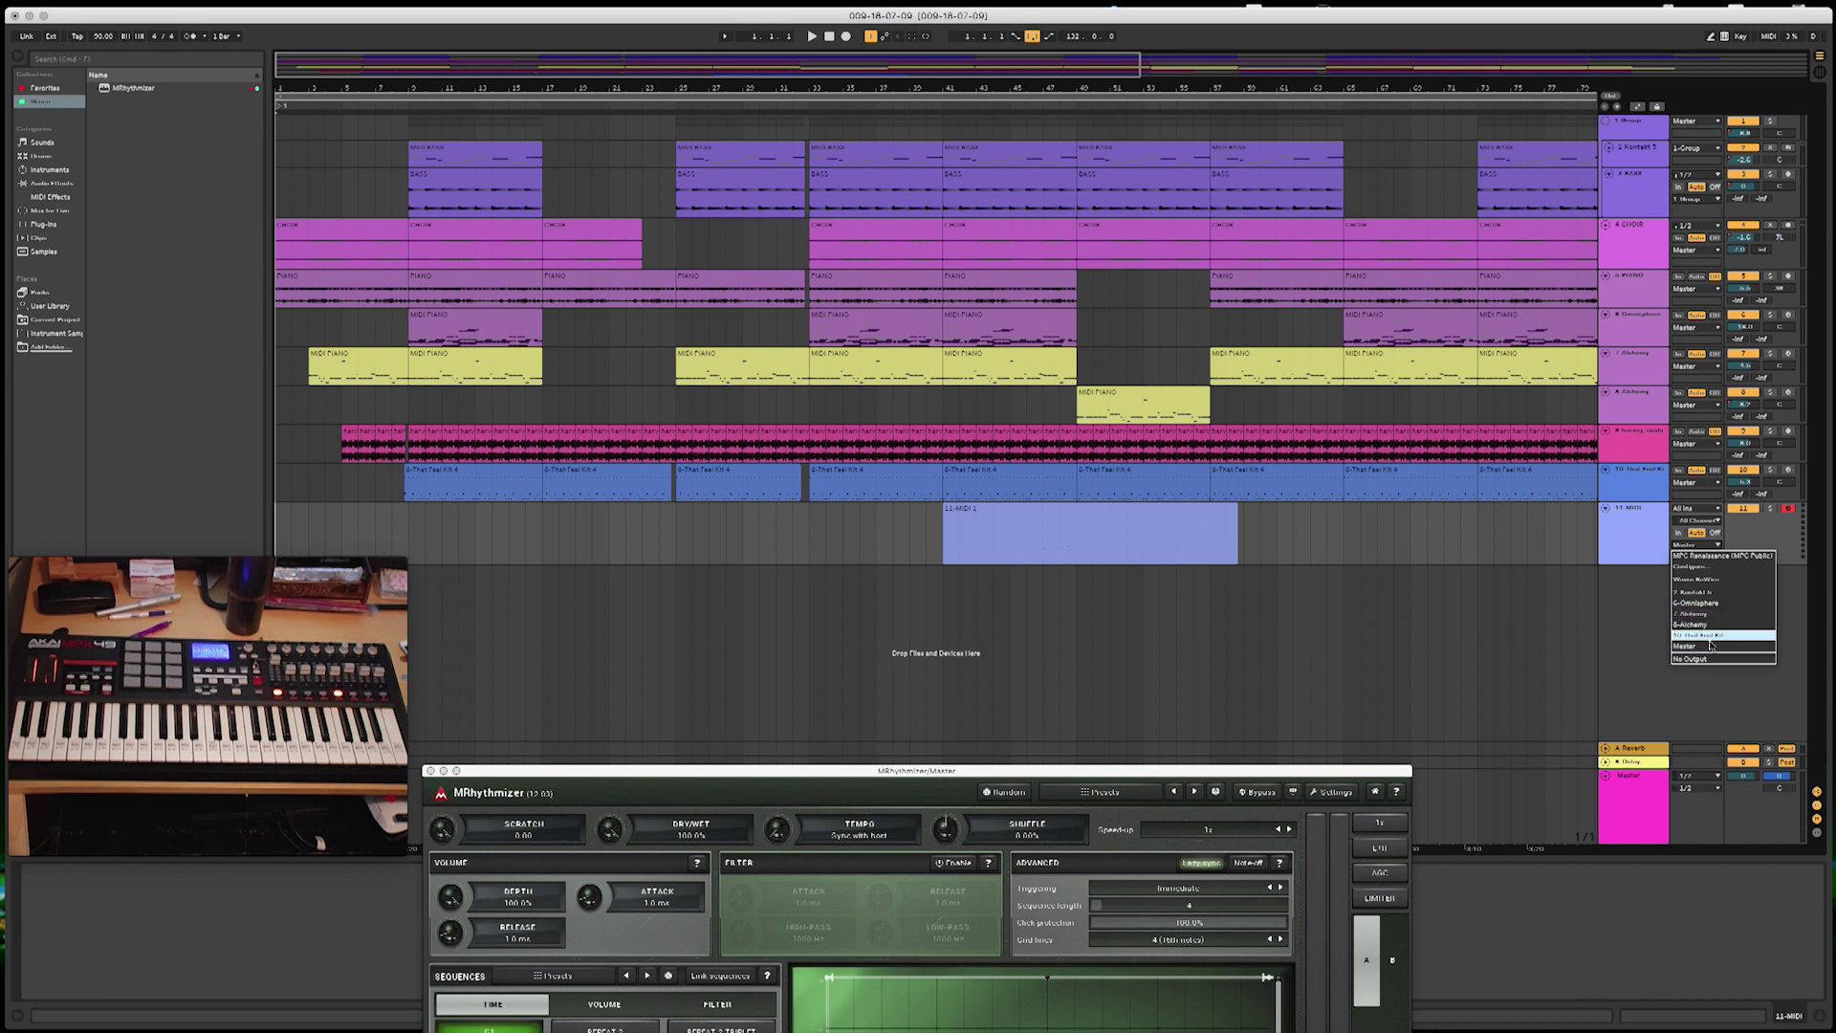
left_click(1712, 646)
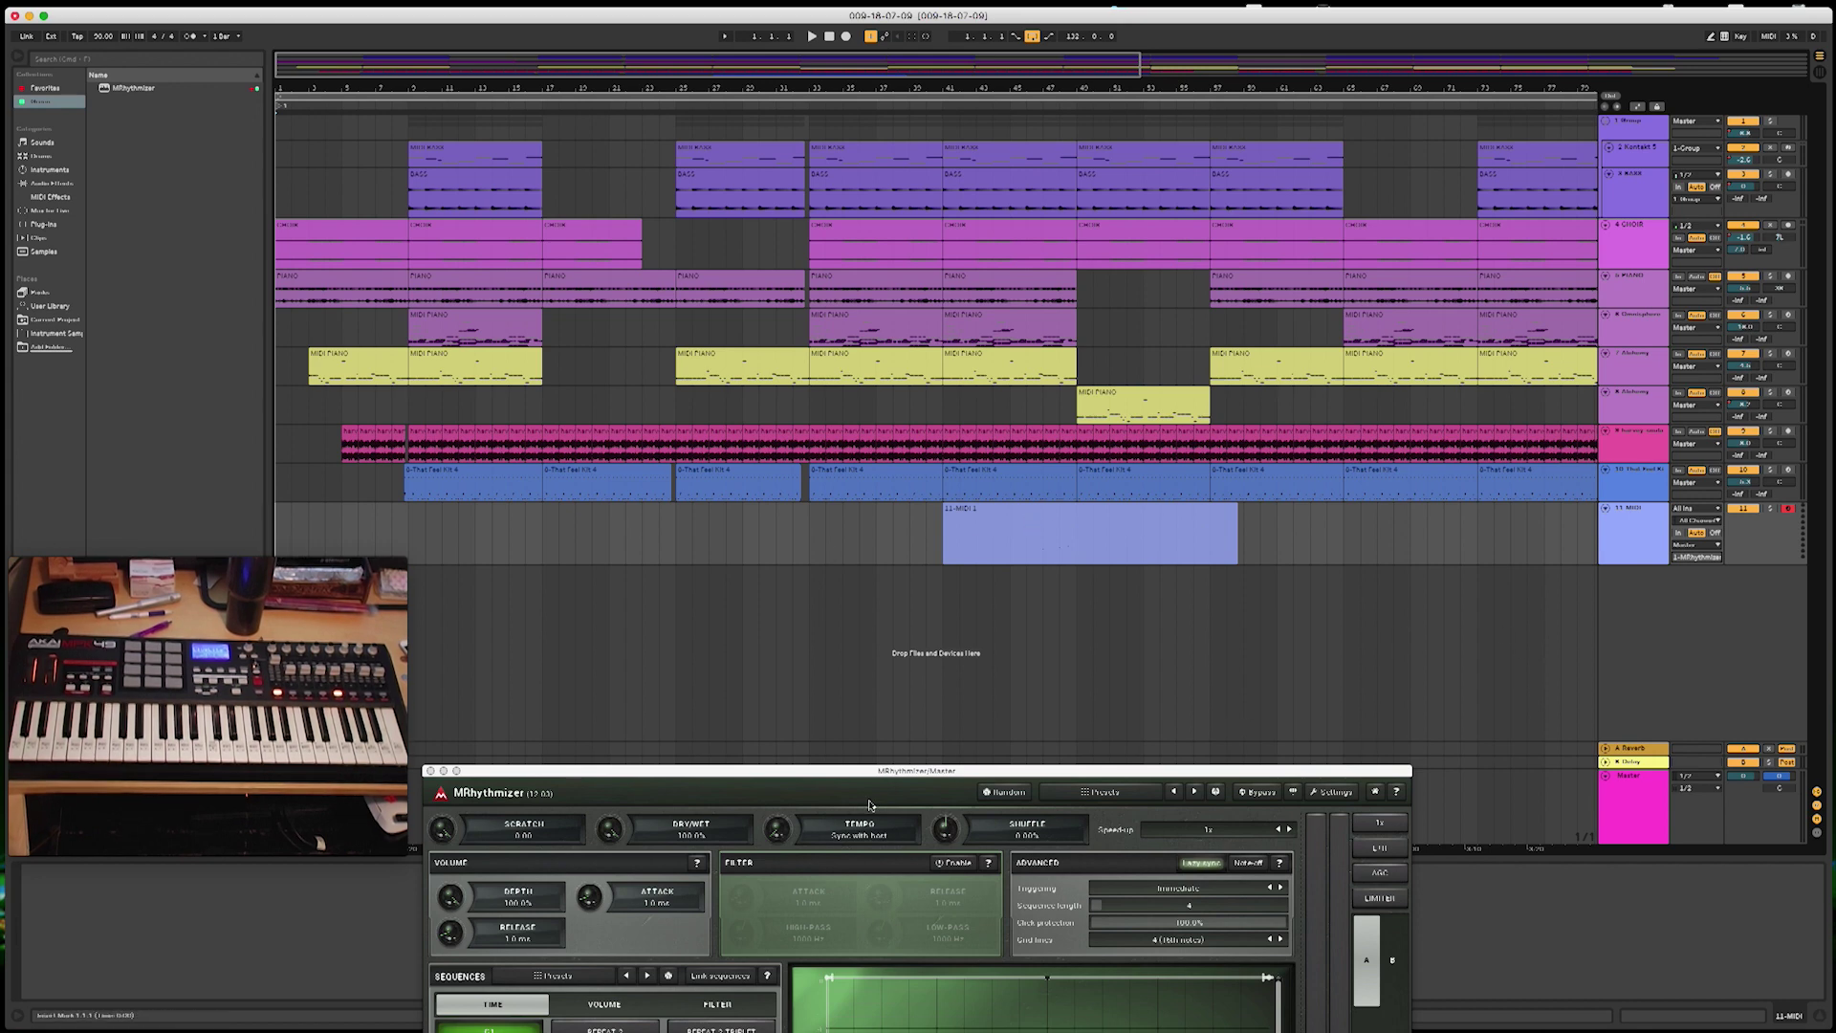
Step: Browse MRhythmizer's Volume, Filter and Time sequences, try the Repeat 16 time sequence, and return to the C1 sequence
left_click_drag(897, 768, 1016, 336)
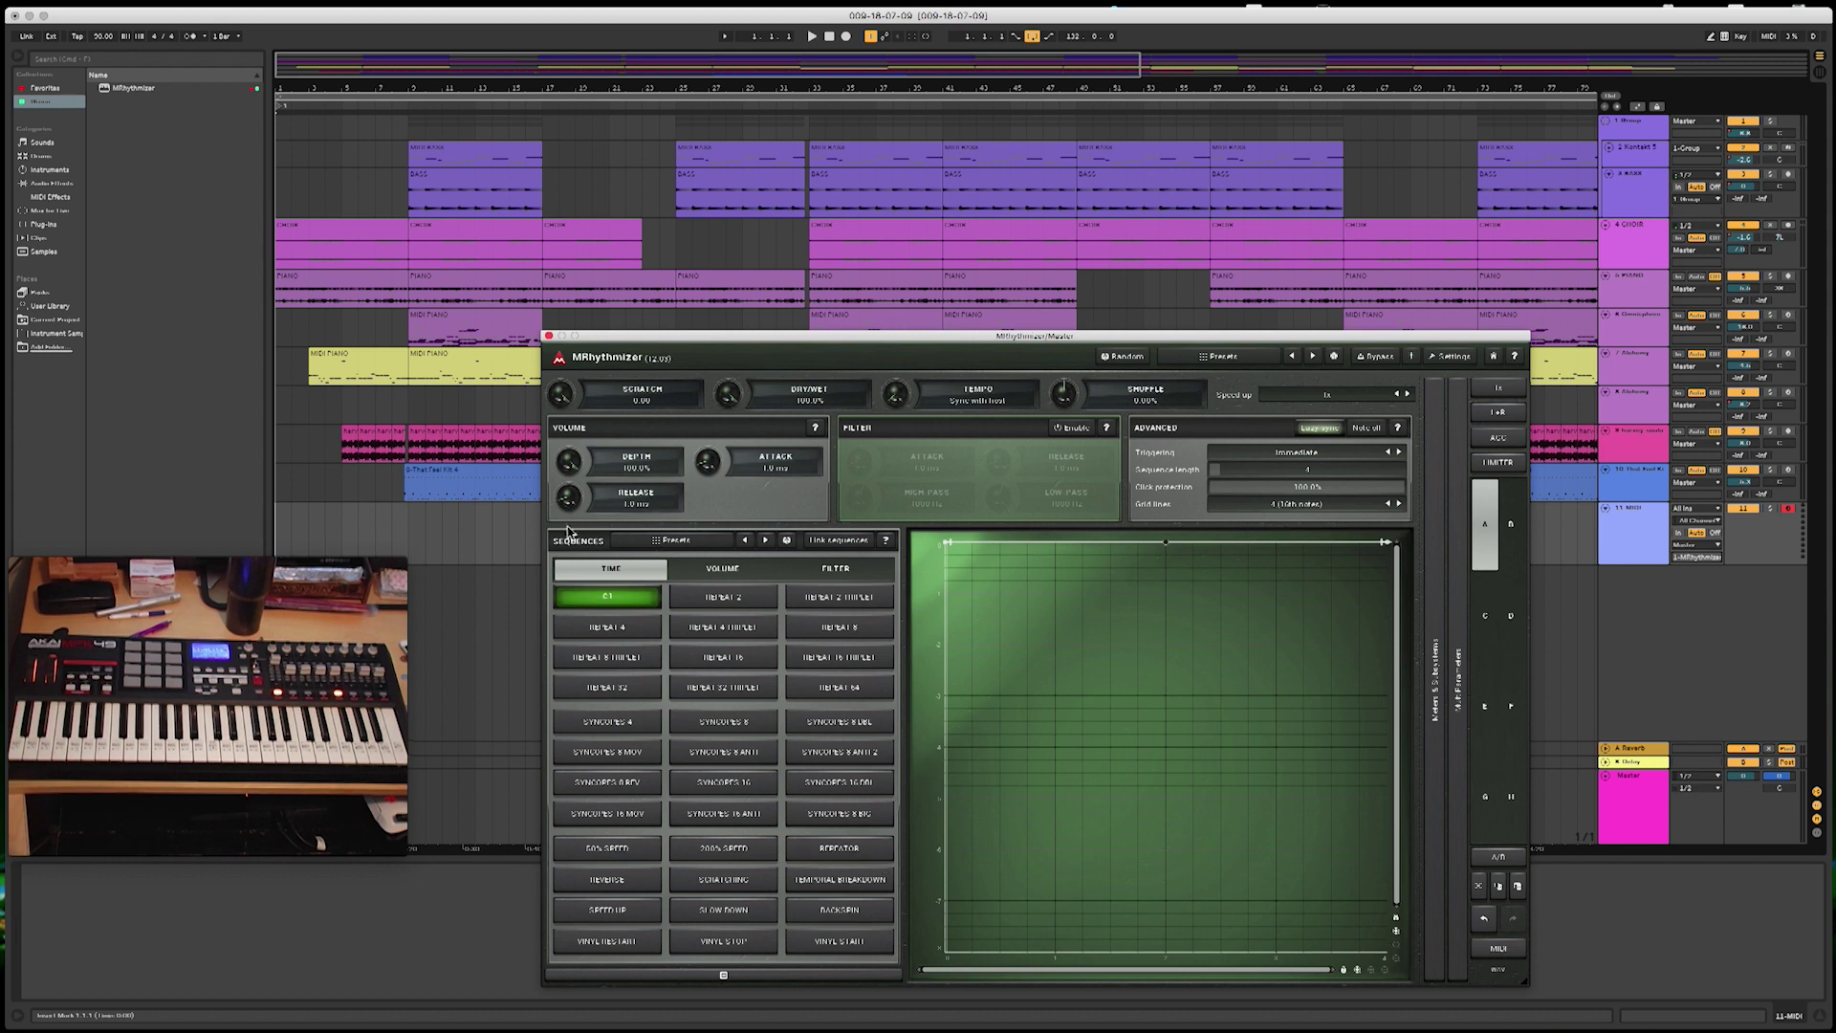
left_click(710, 576)
left_click(823, 574)
left_click(599, 573)
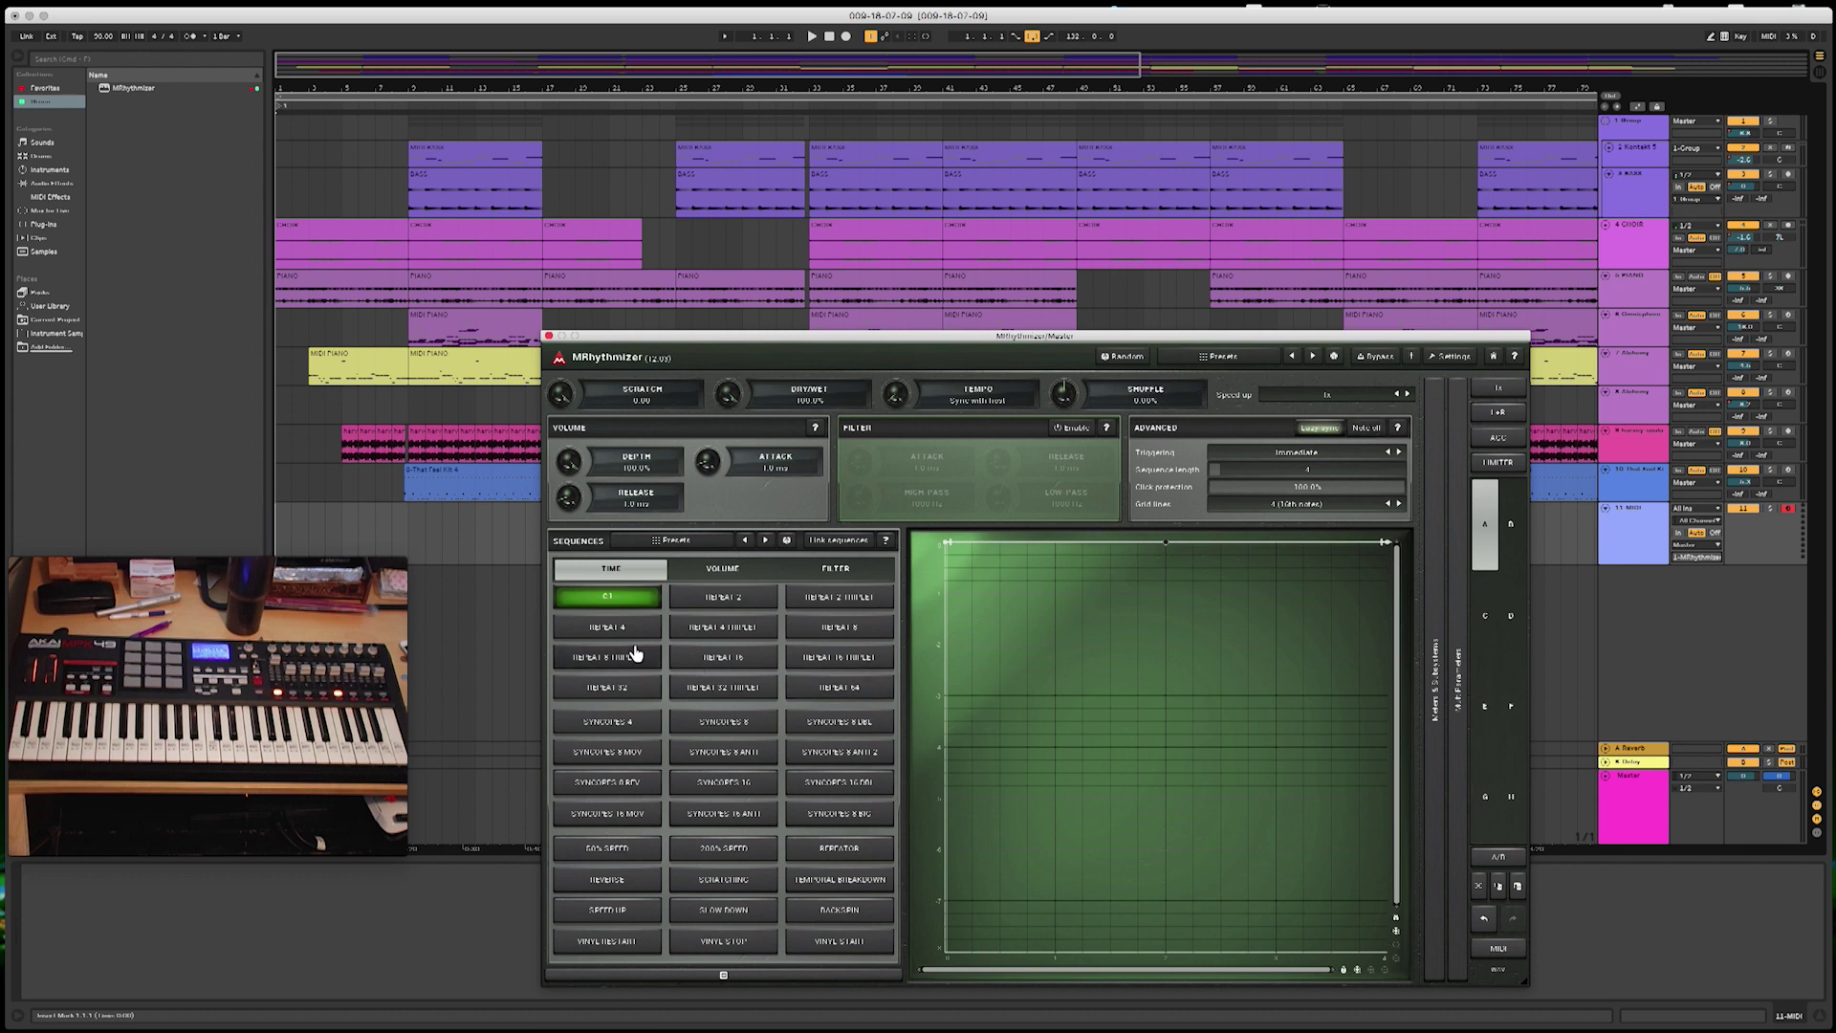
left_click(719, 646)
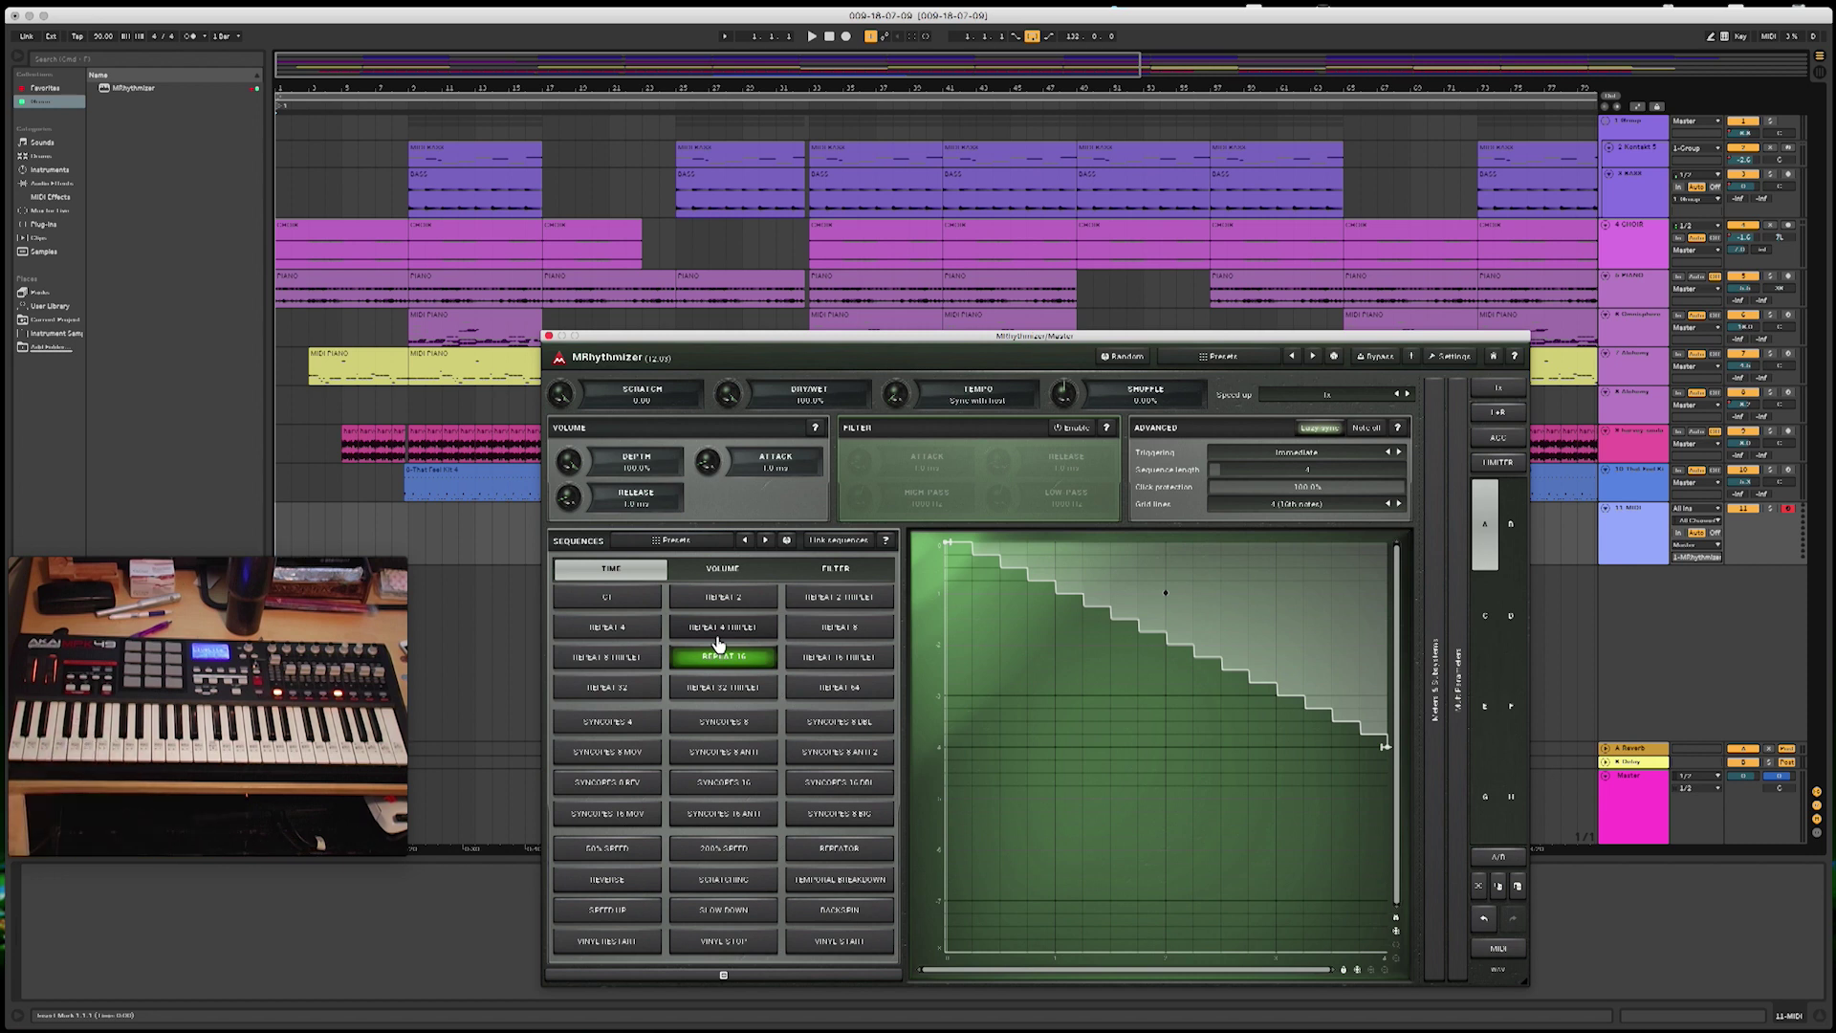
left_click(634, 602)
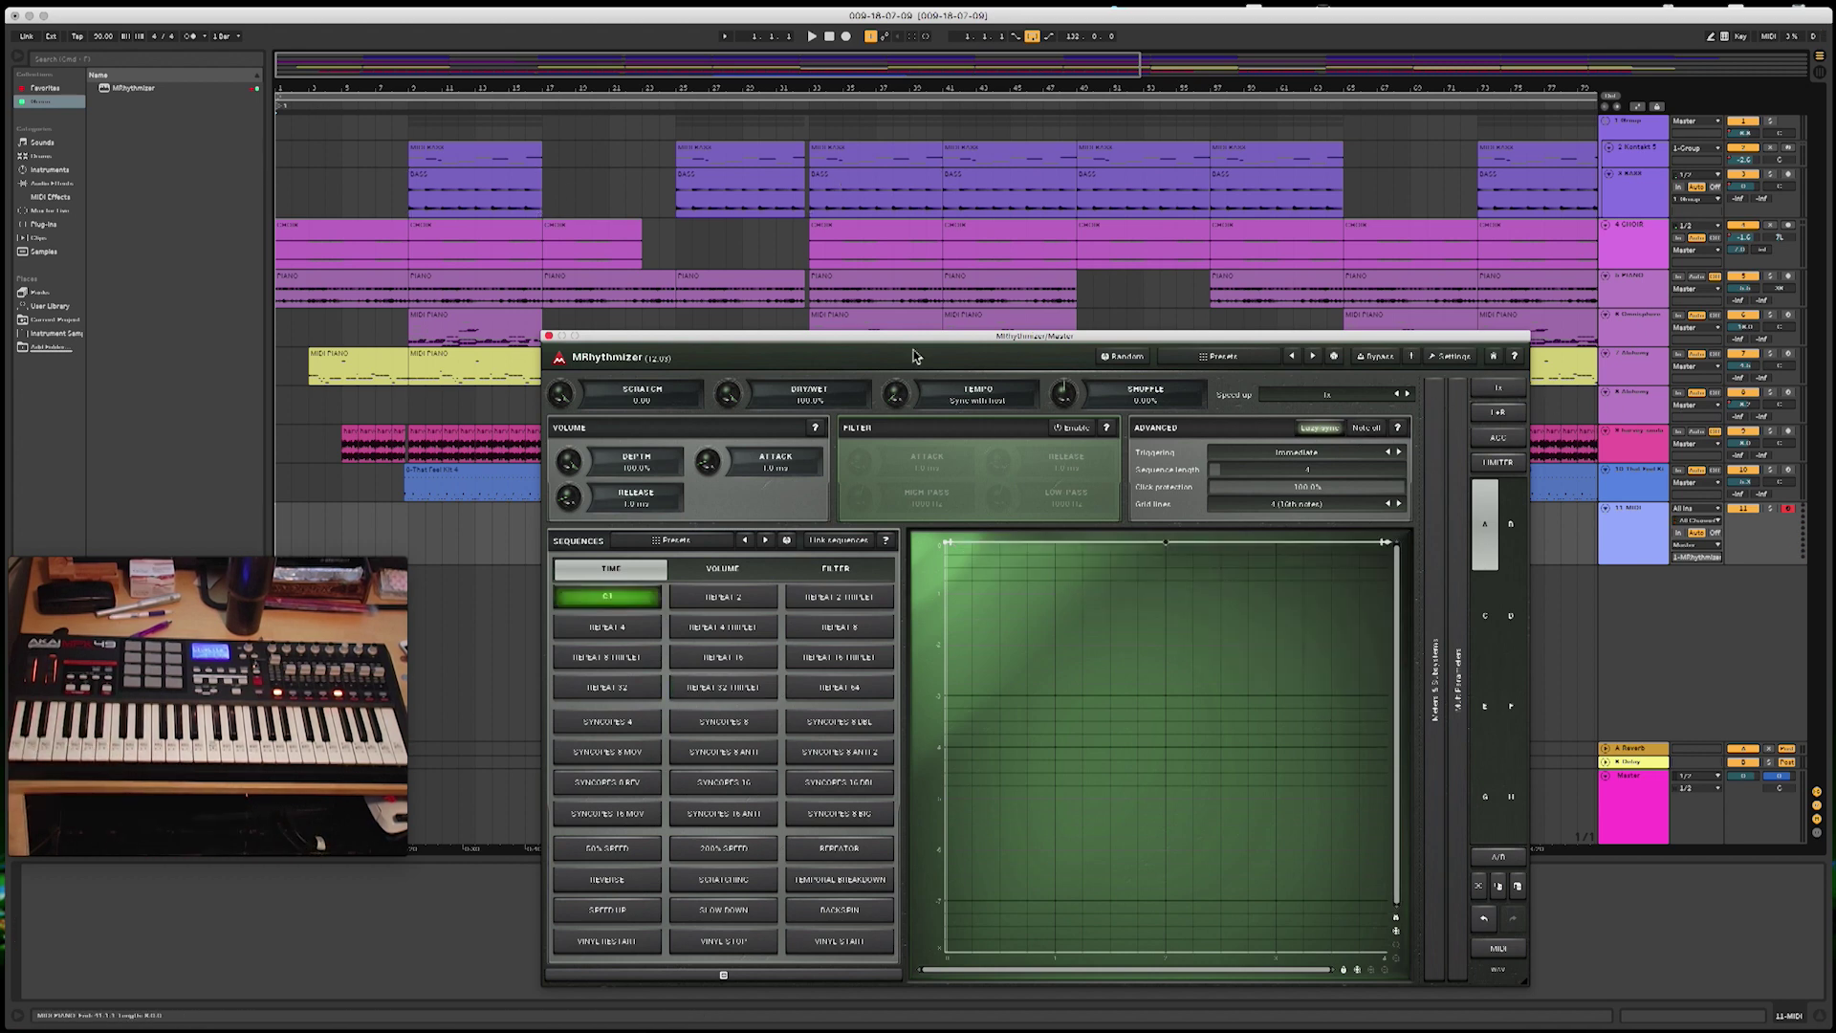
Step: Play the arrangement from the start with MRhythmizer's full sequence display in view, and stop playback
left_click_drag(1070, 339, 962, 706)
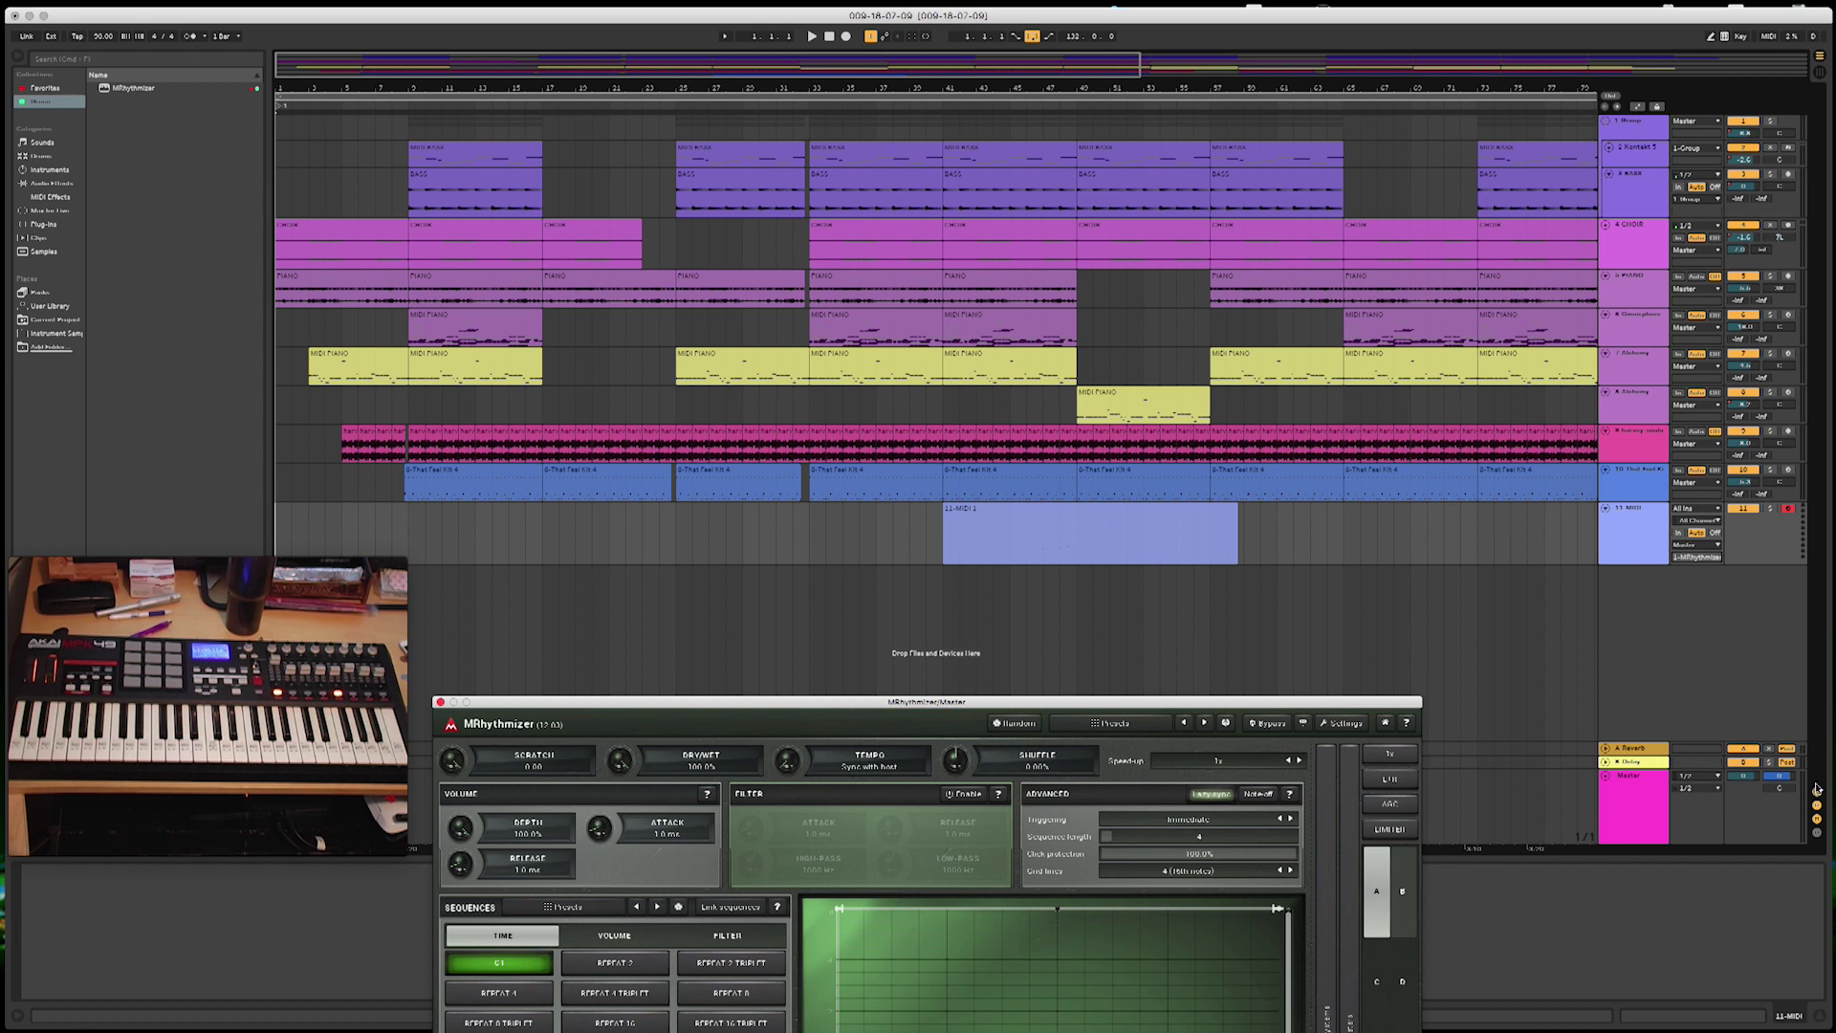
left_click(813, 38)
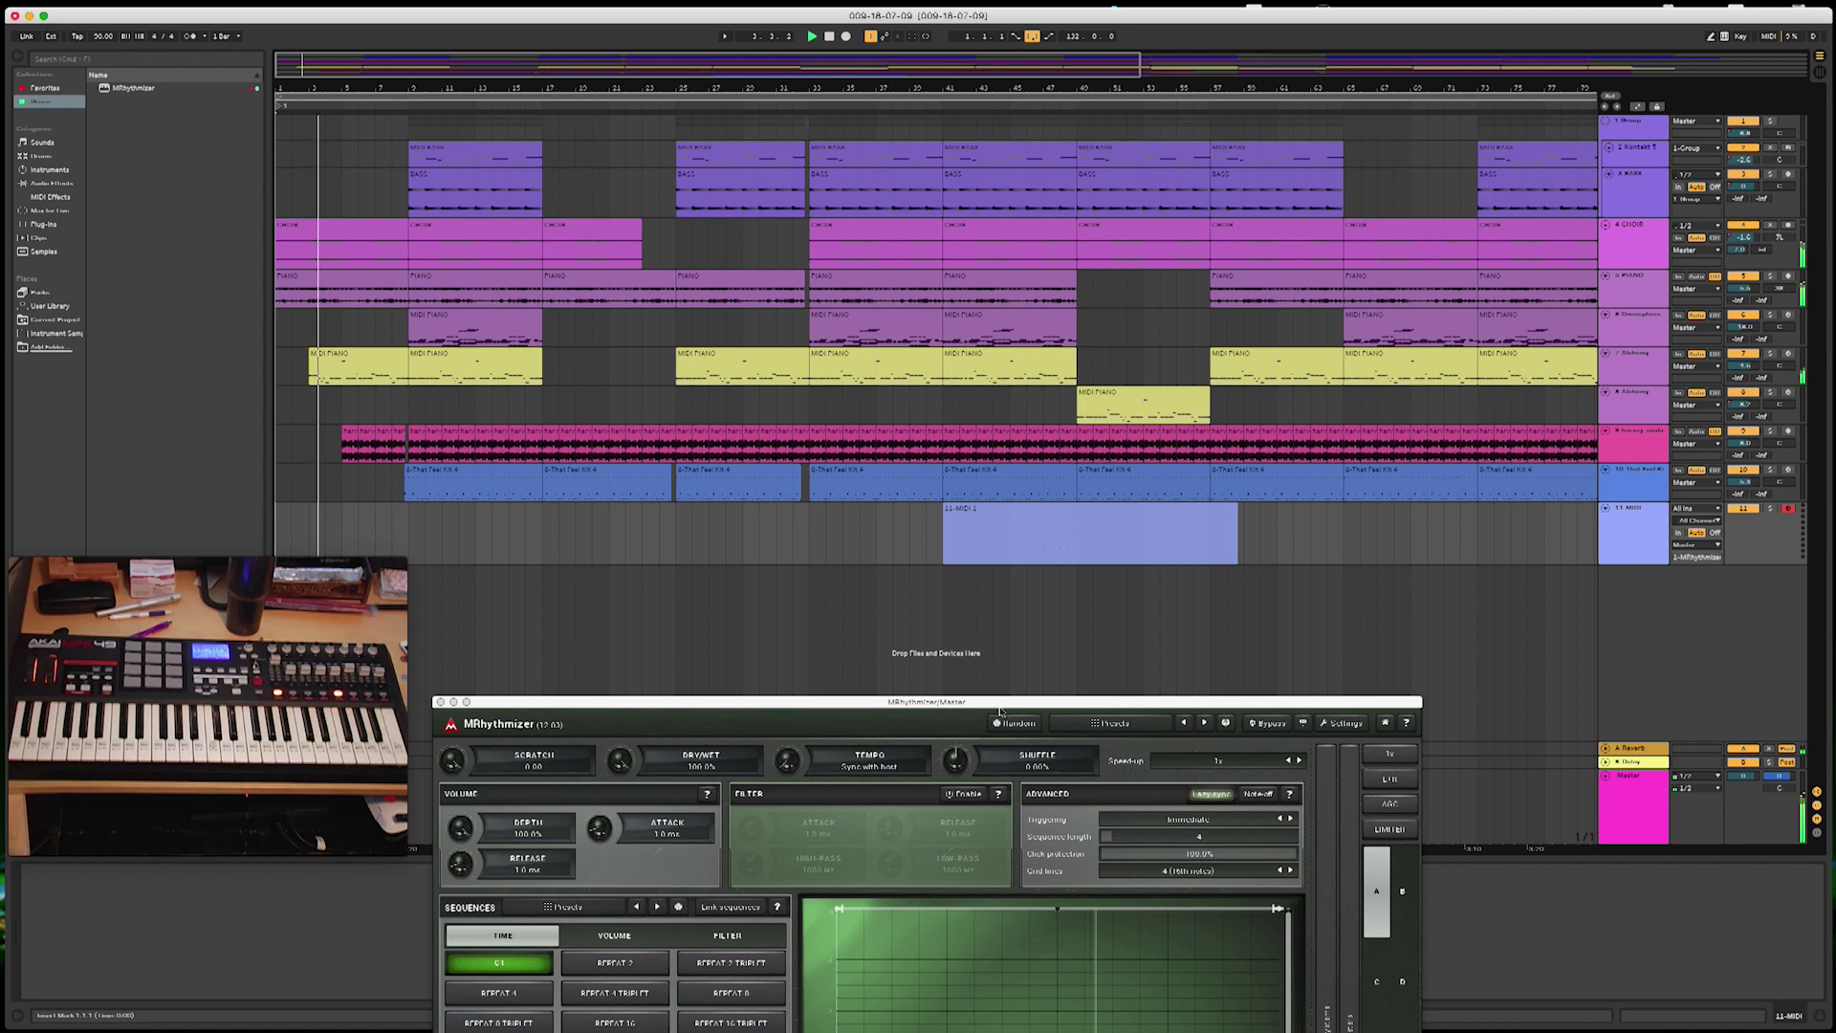
left_click_drag(1001, 709, 1077, 293)
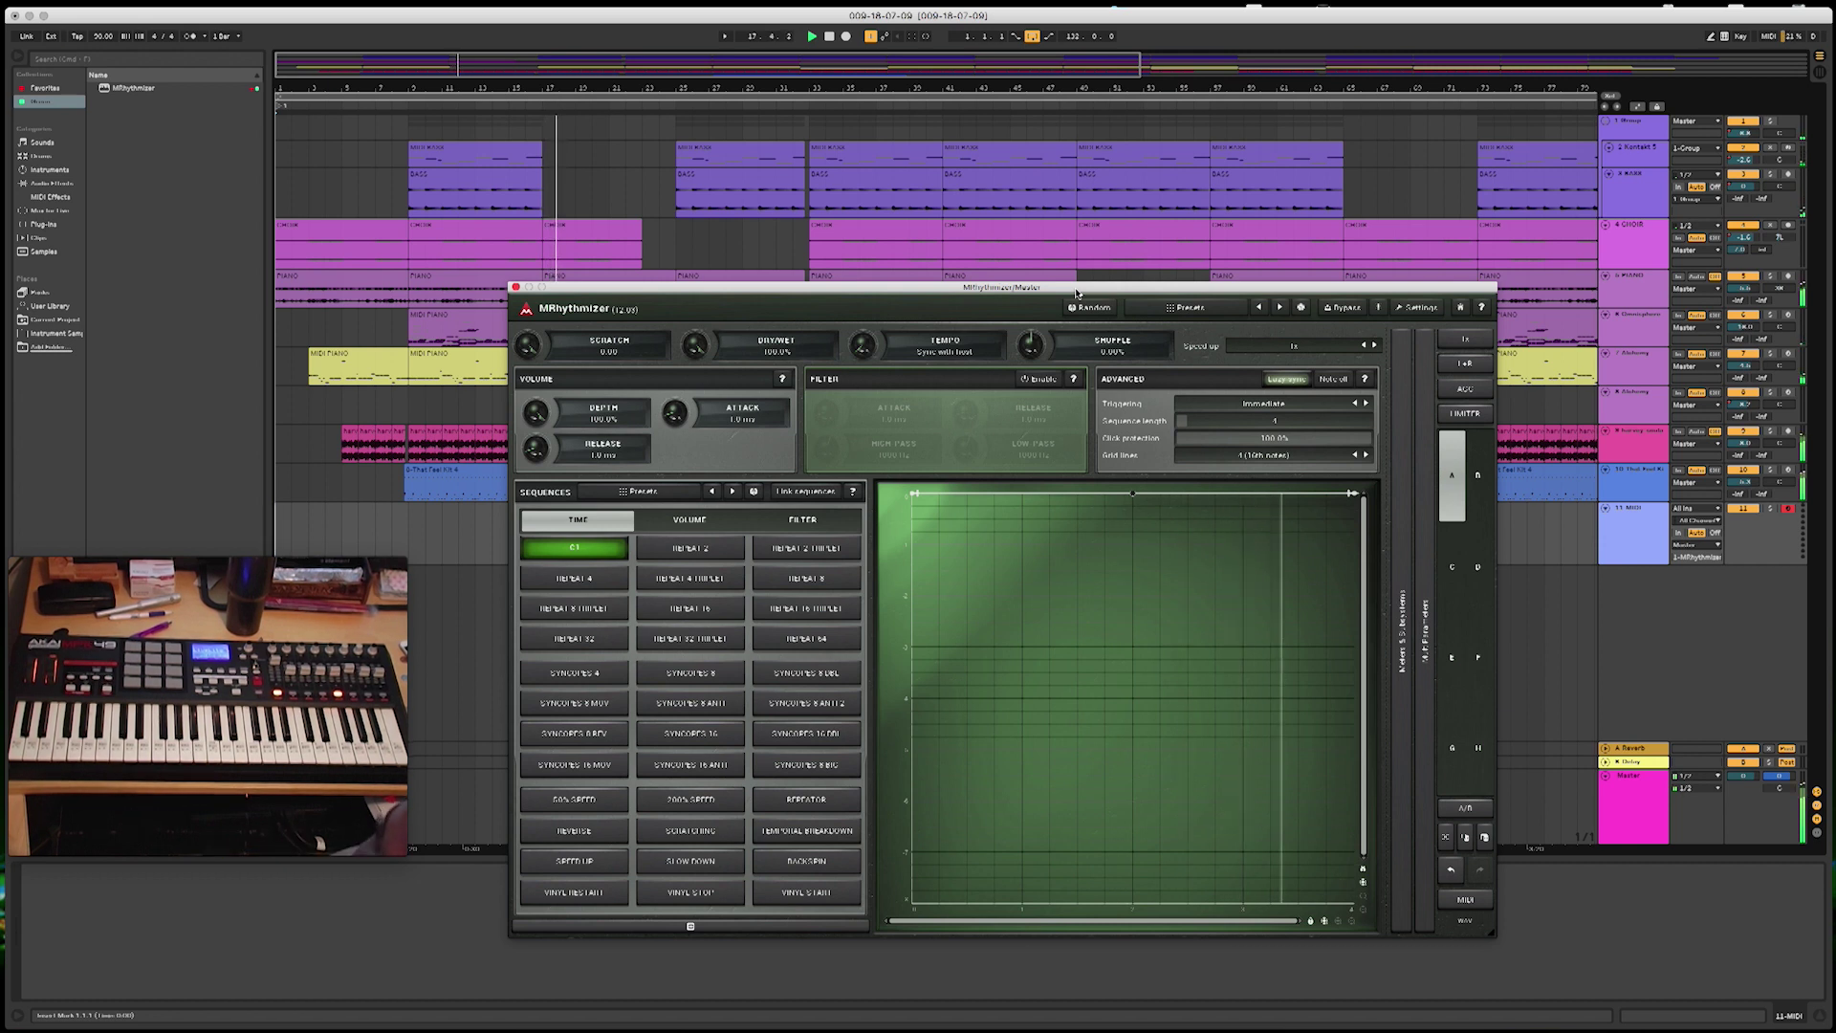
left_click(829, 38)
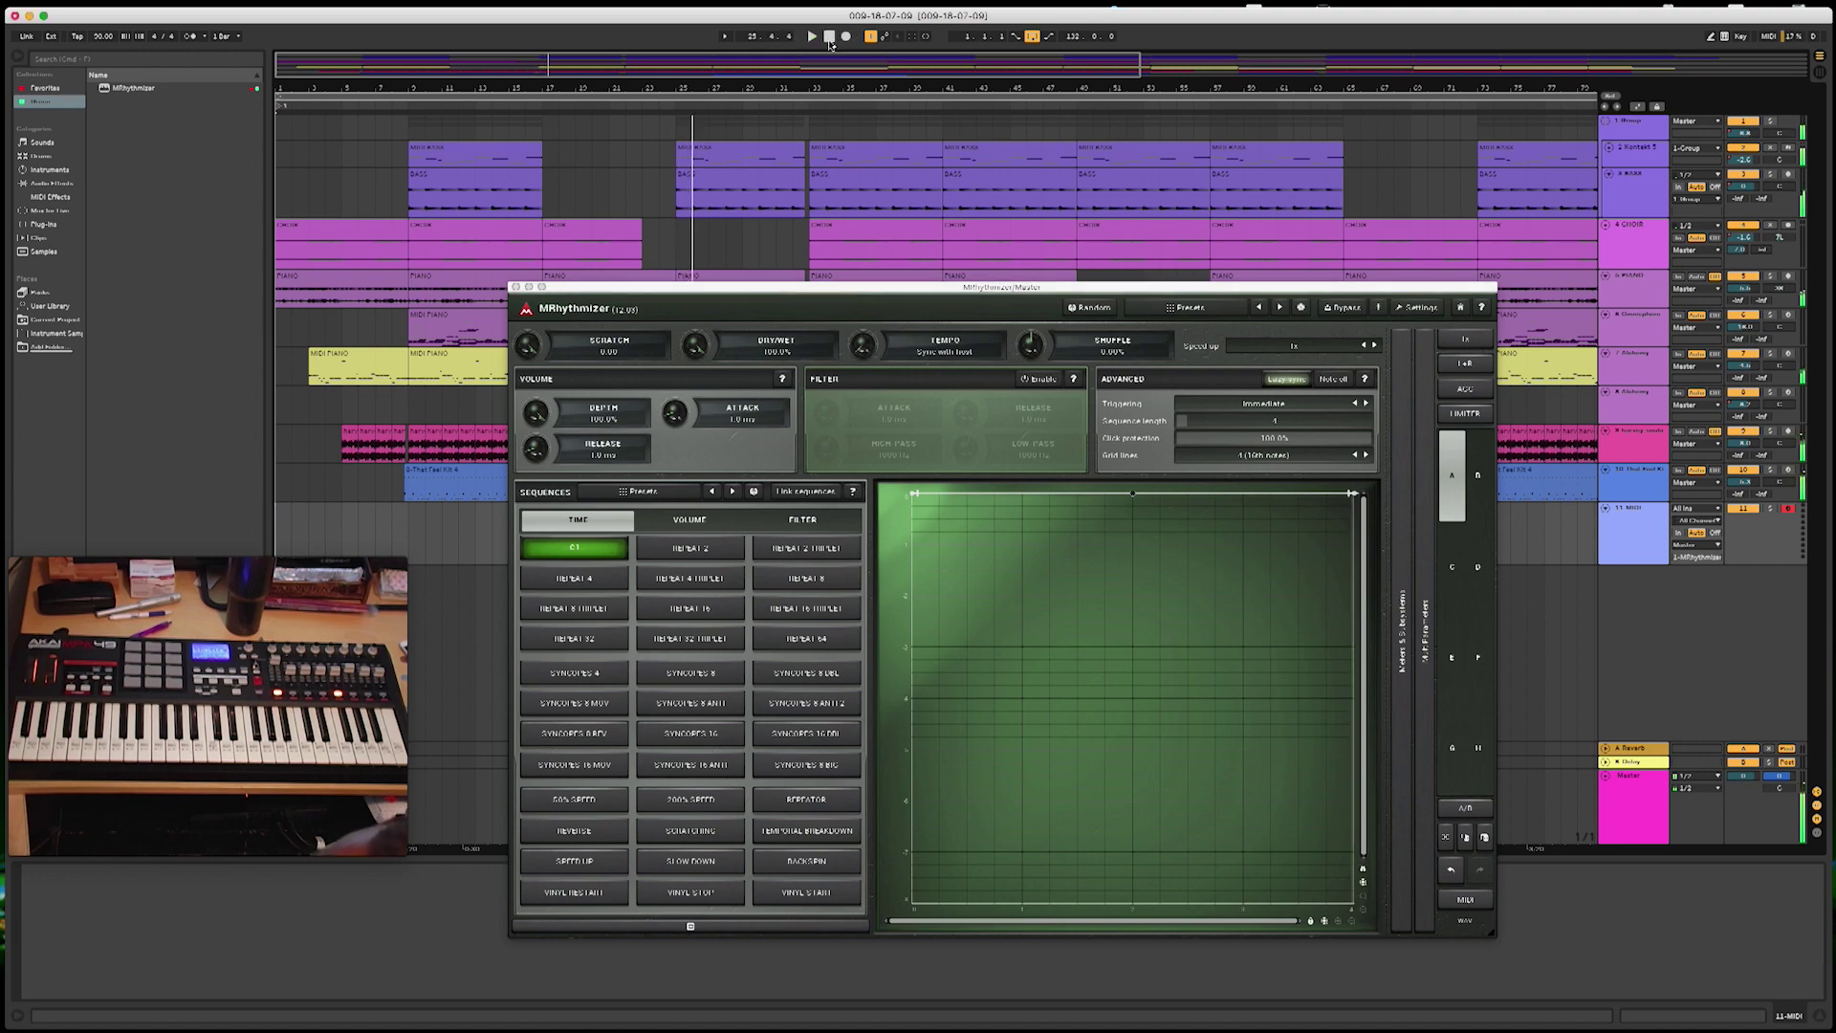
Step: Move the 11-MIDI clip to the start of the arrangement at bar 1, keeping the clip clear of floating windows
left_click_drag(683, 294, 749, 612)
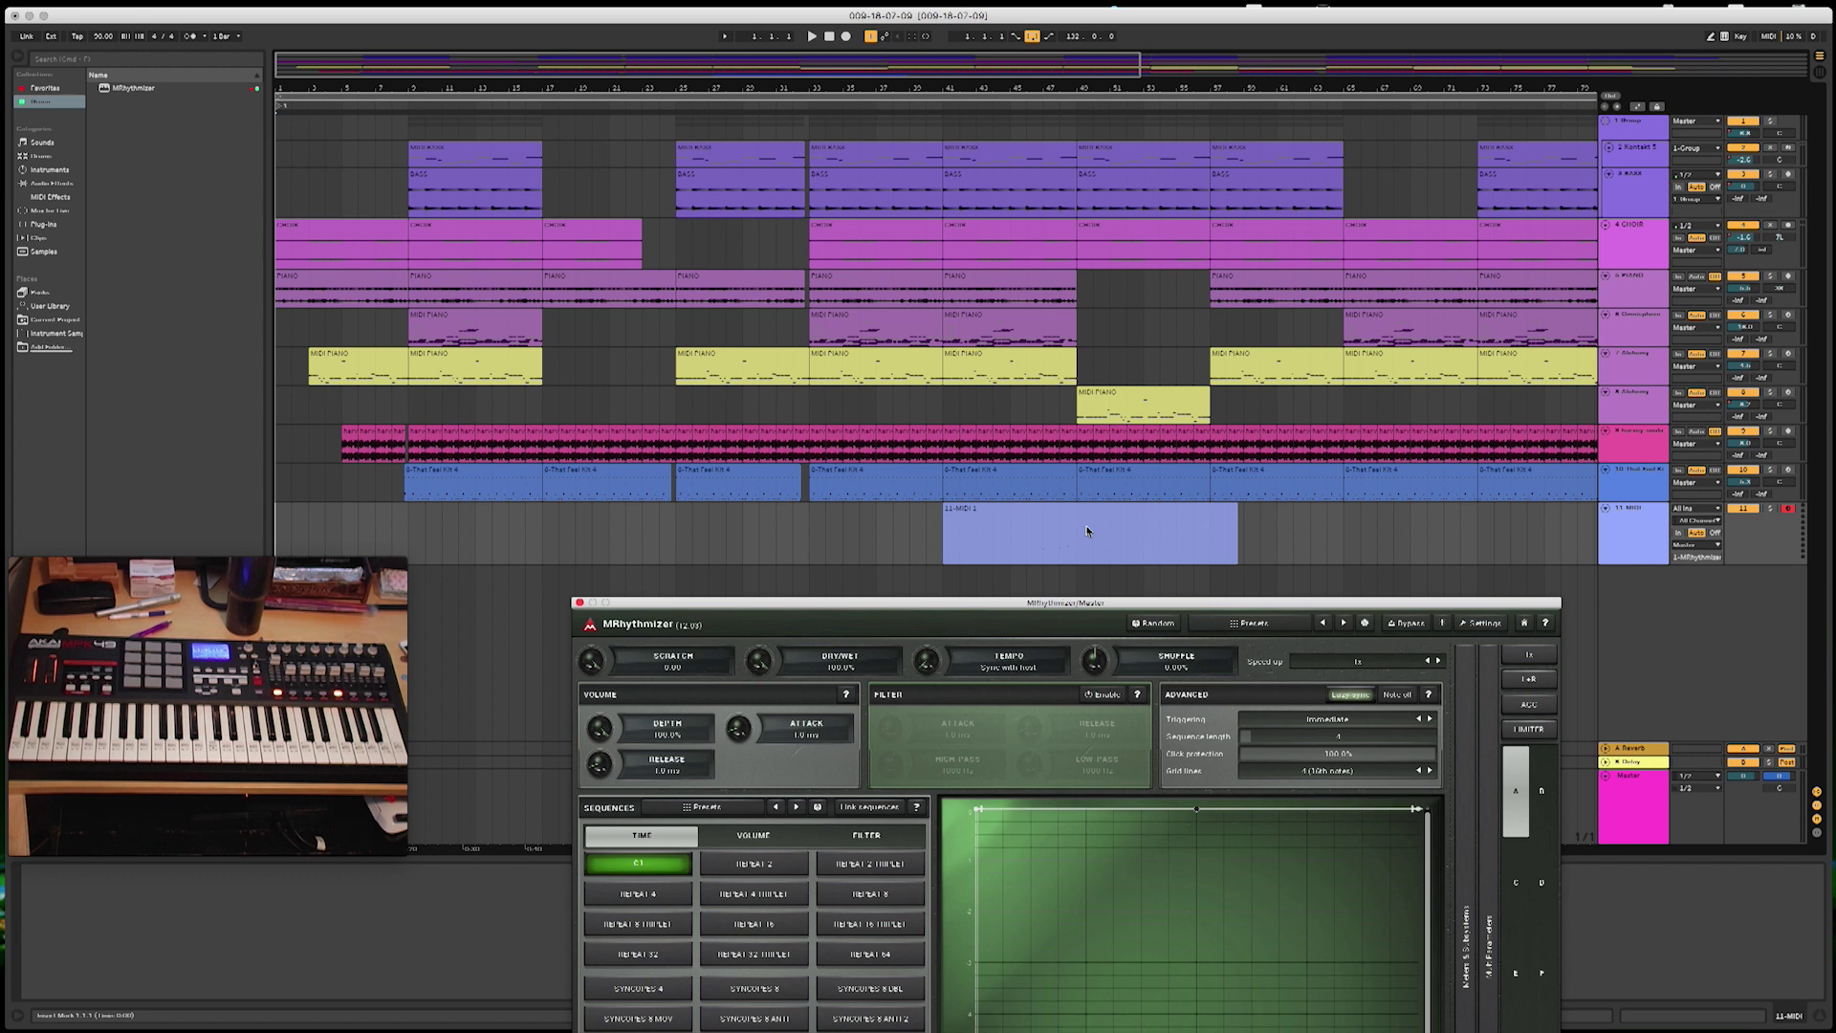
left_click(1056, 531)
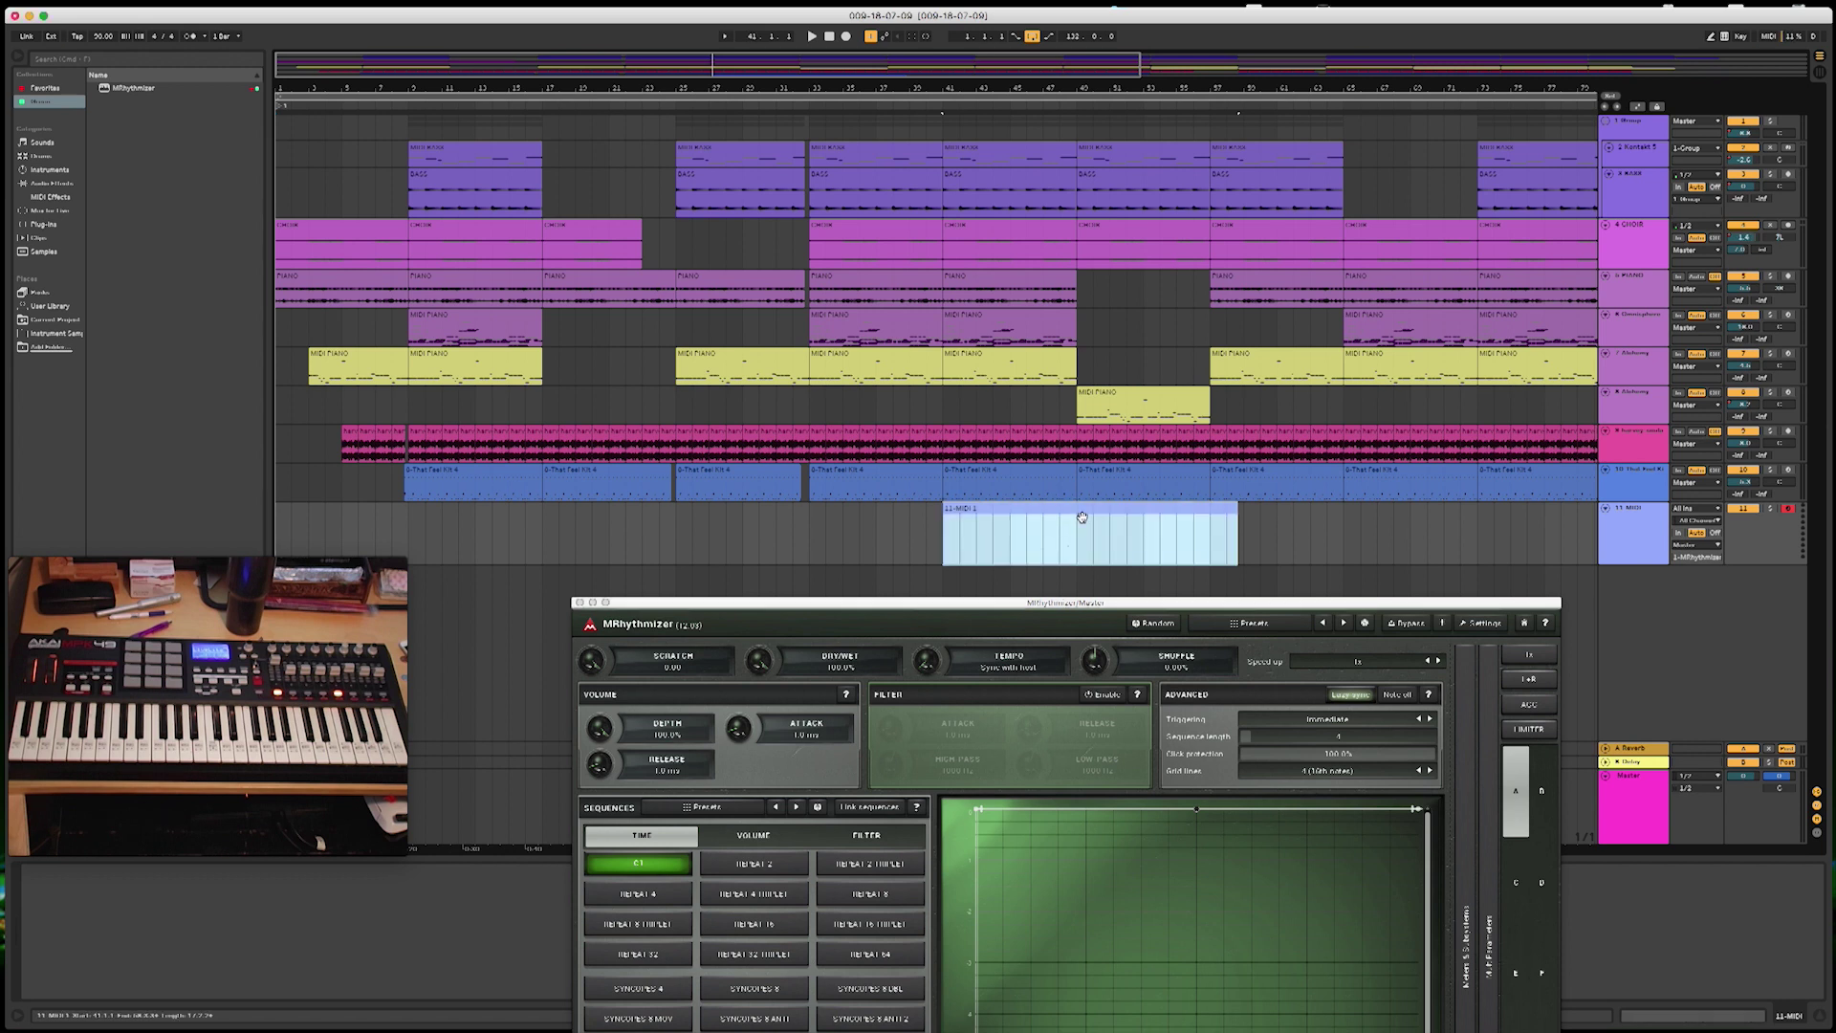
left_click_drag(1082, 517, 413, 531)
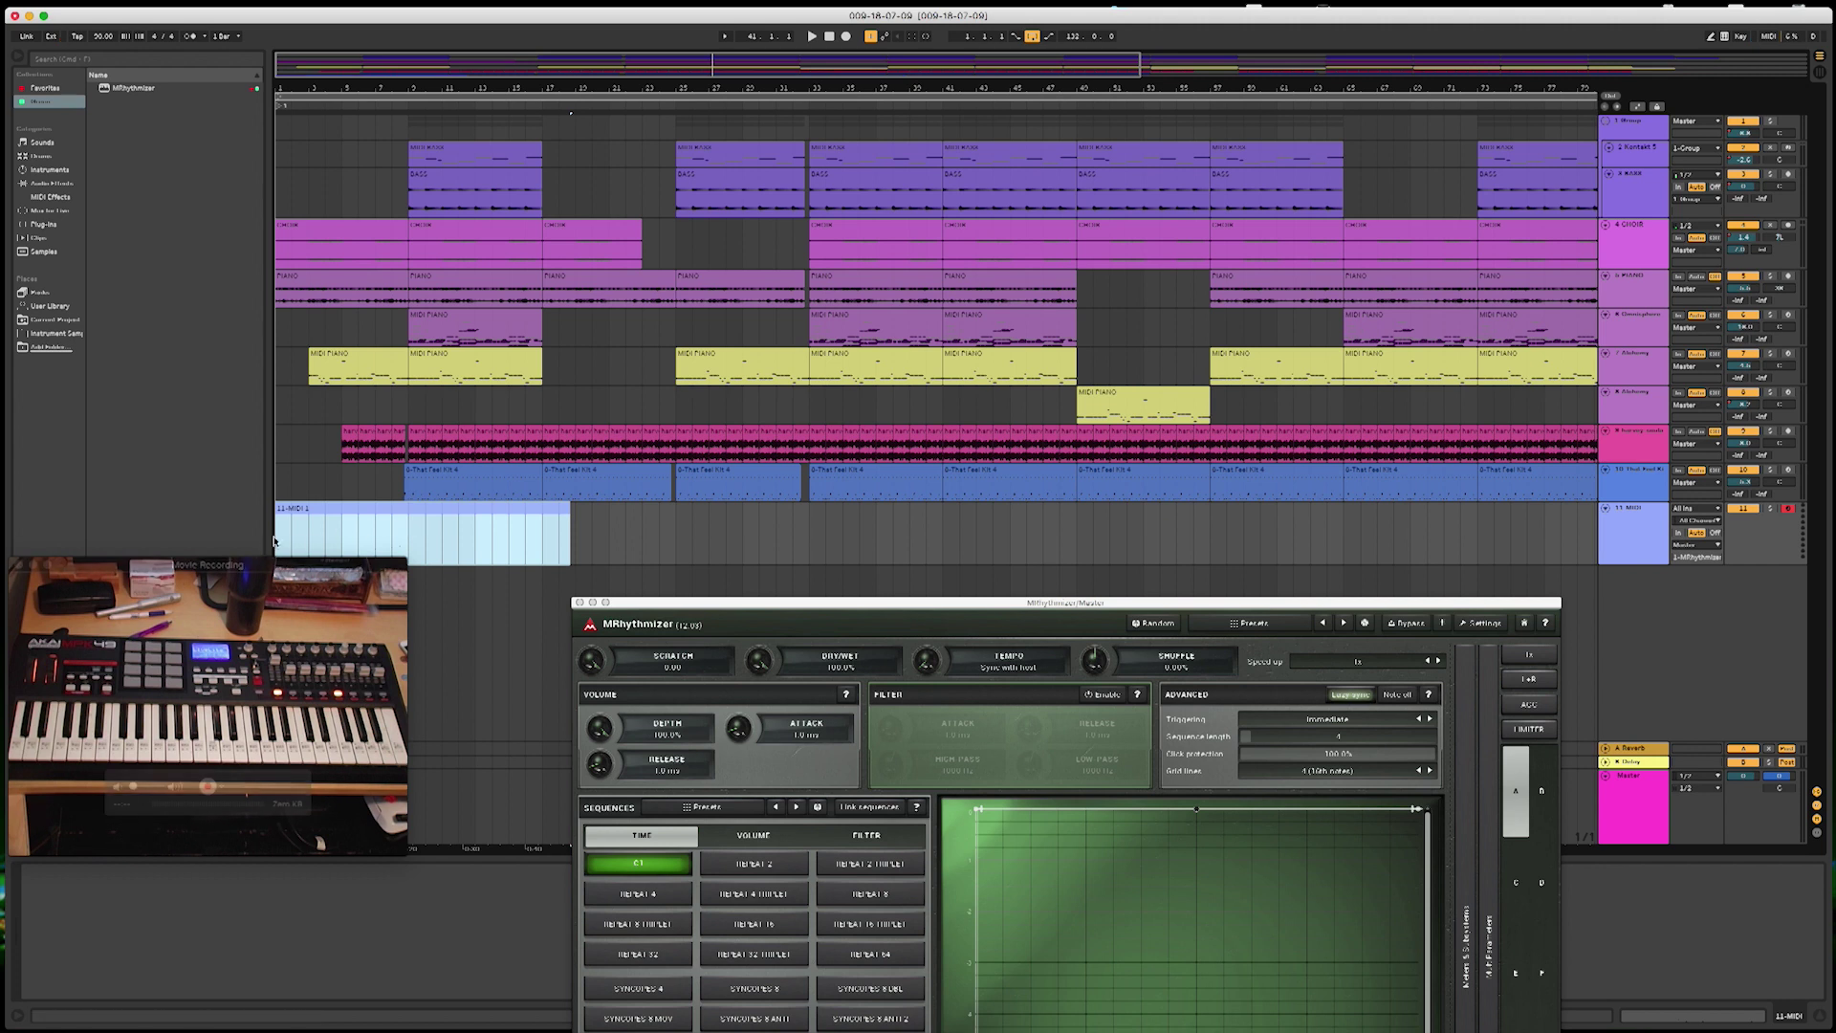
mouse_move(321, 562)
left_click_drag(325, 561, 339, 582)
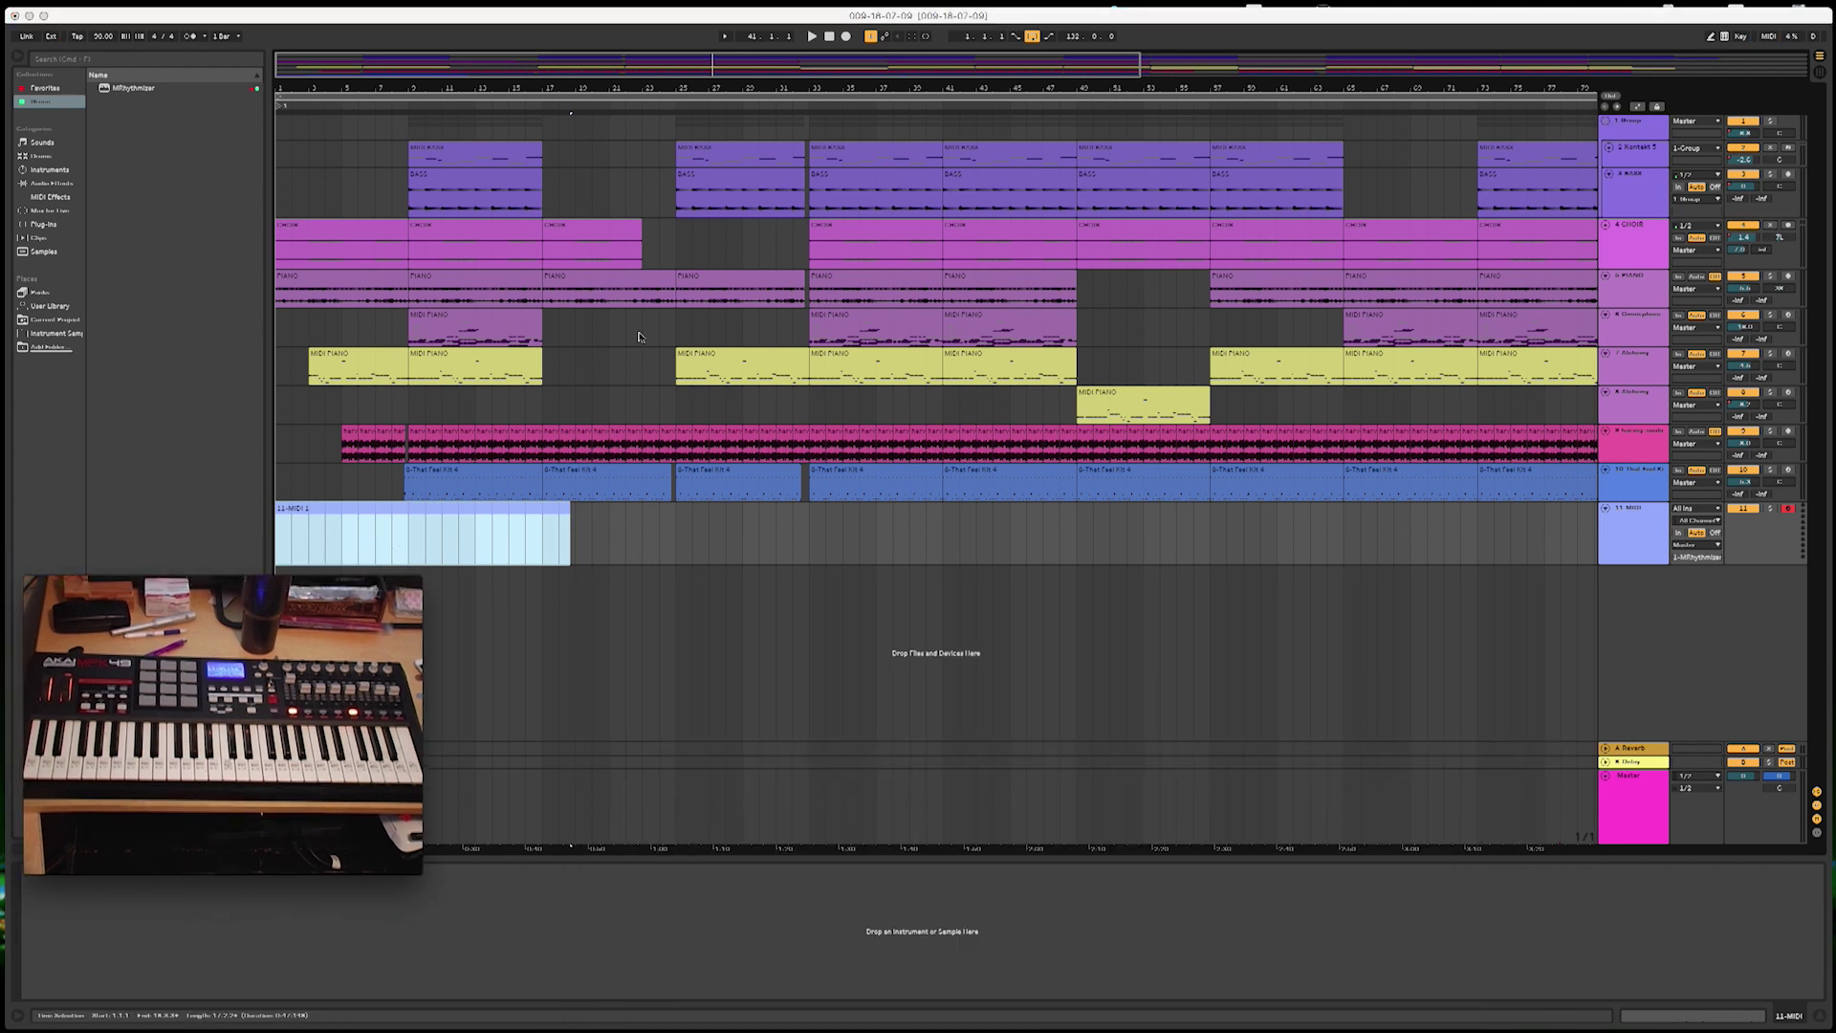
Step: Play the arrangement from the start and position the MRhythmizer window so its sequences can be watched beside the MIDI clip
left_click(816, 40)
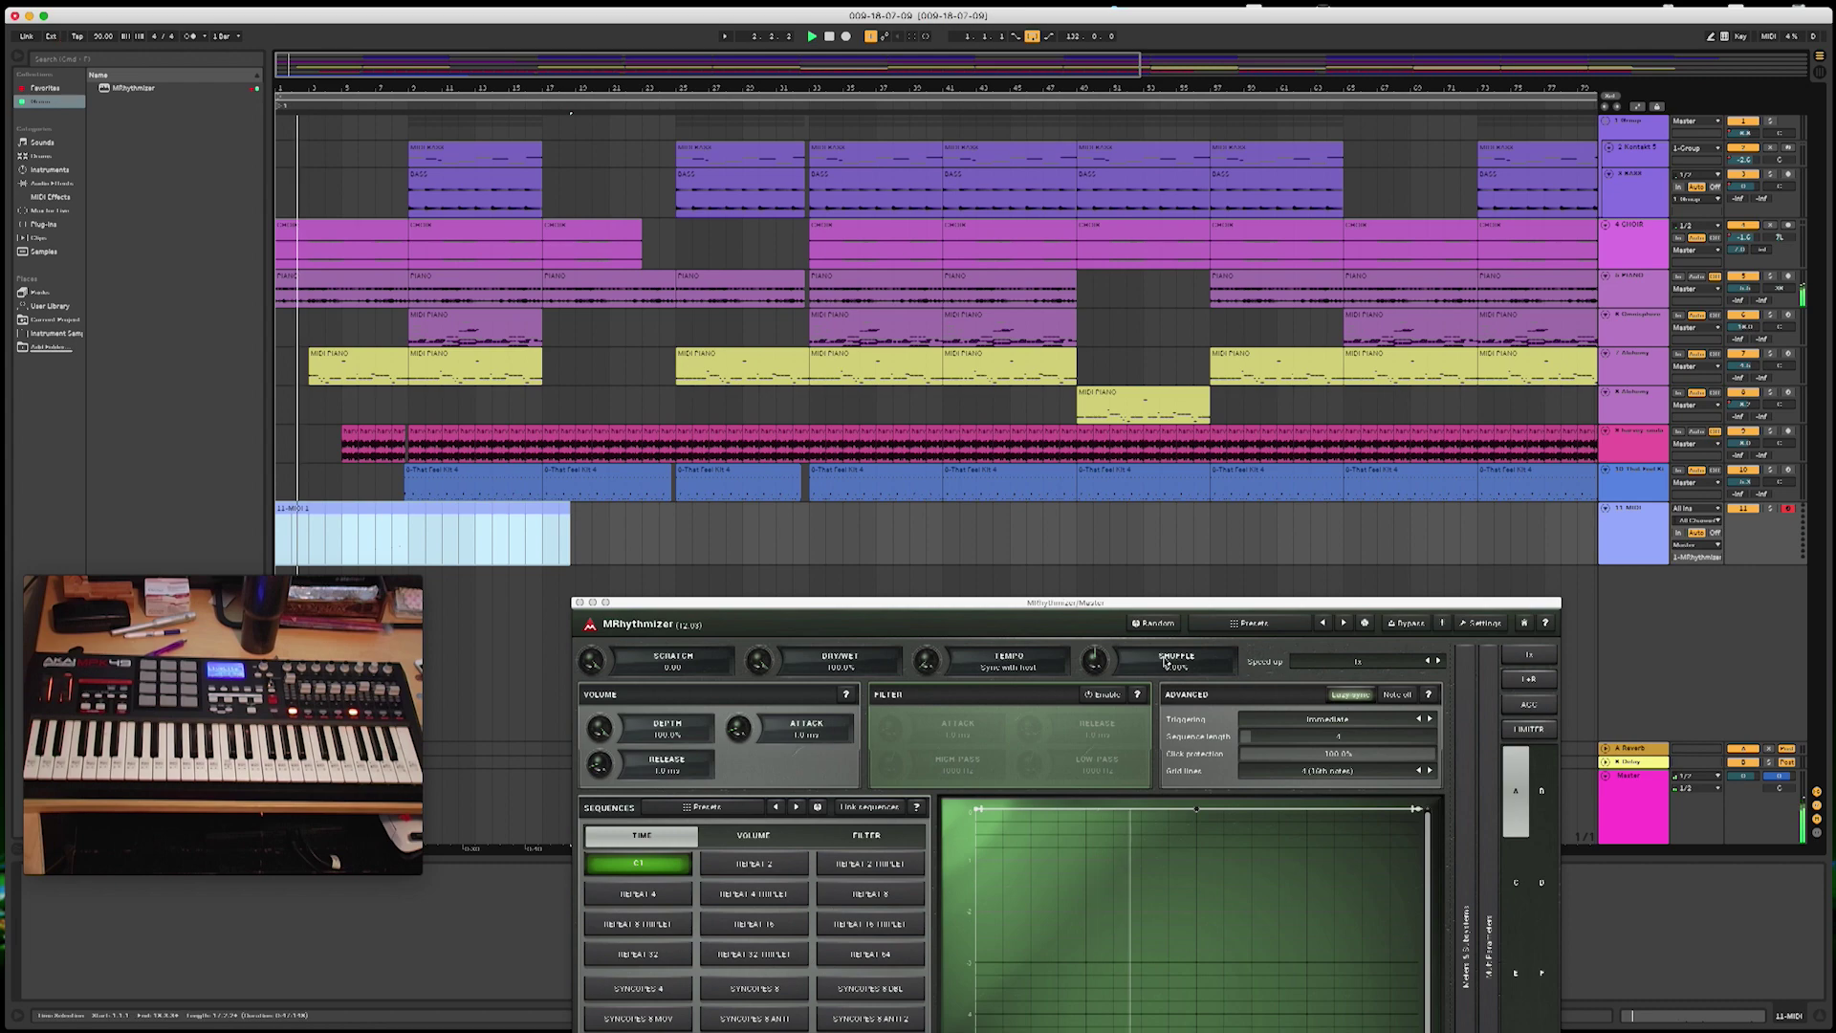
left_click(1009, 606)
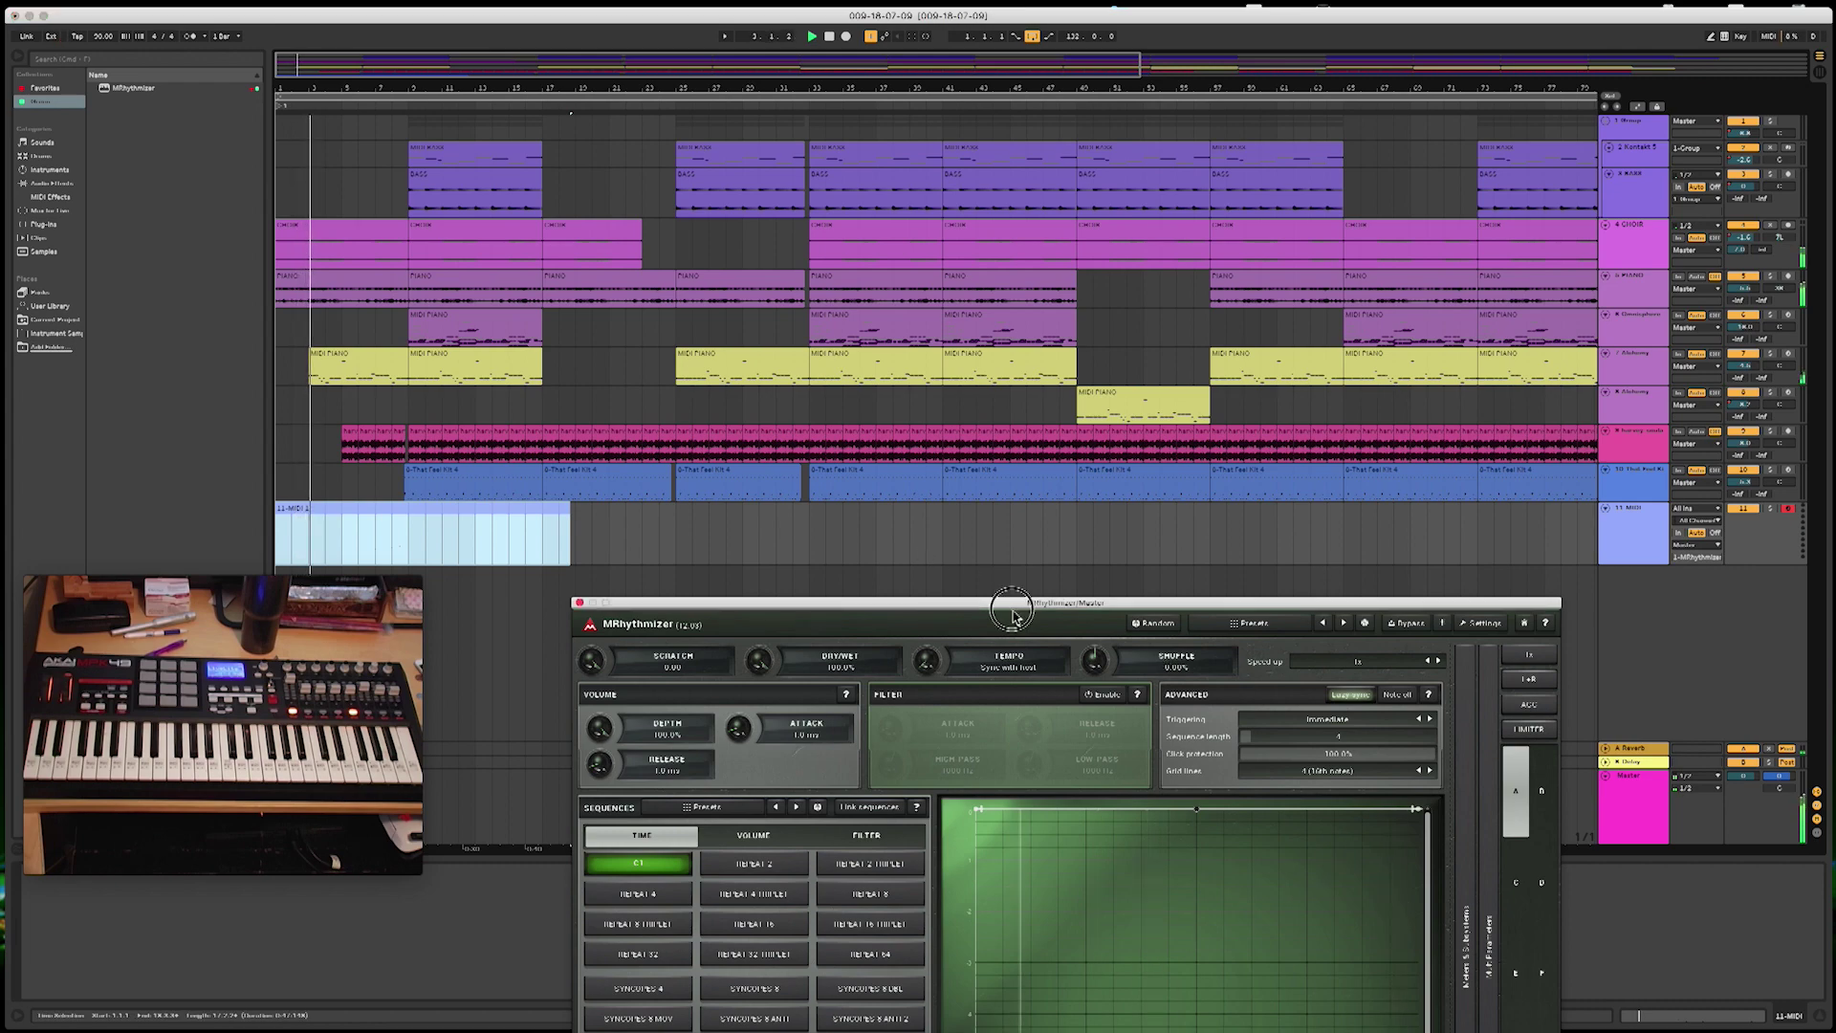
left_click_drag(1033, 604, 1137, 344)
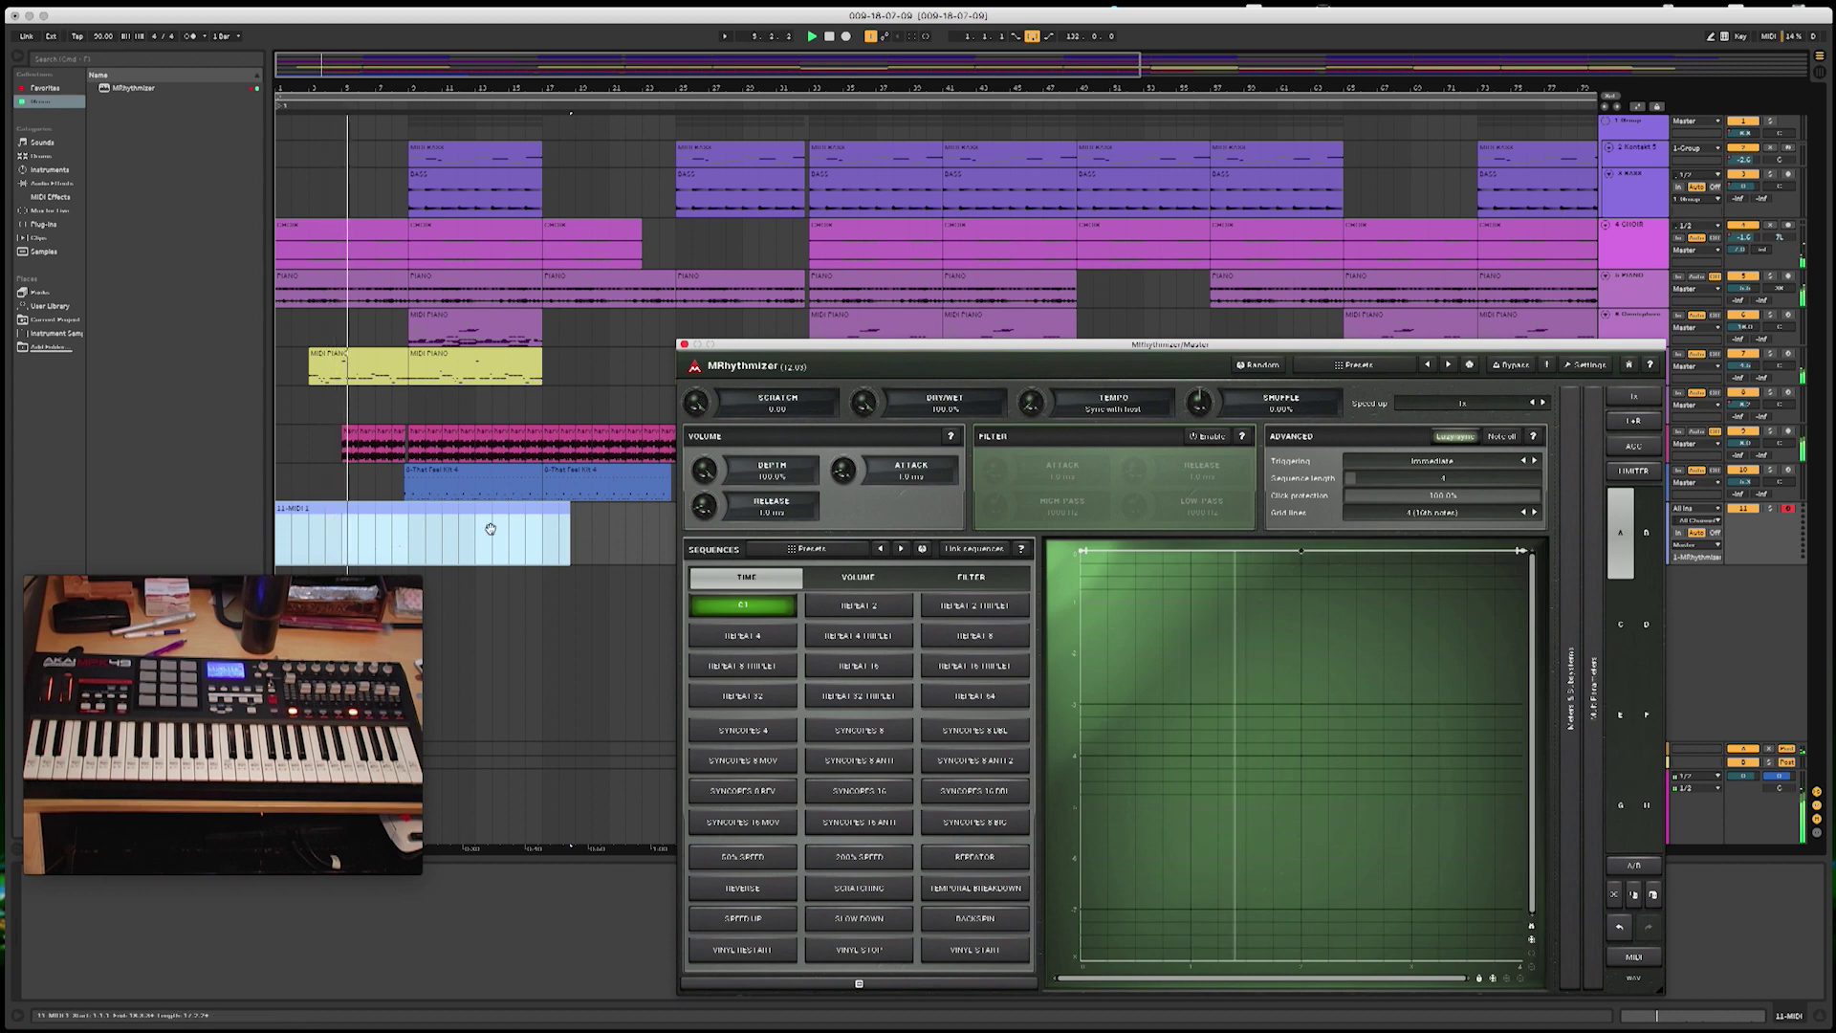
left_click_drag(1382, 348, 1313, 348)
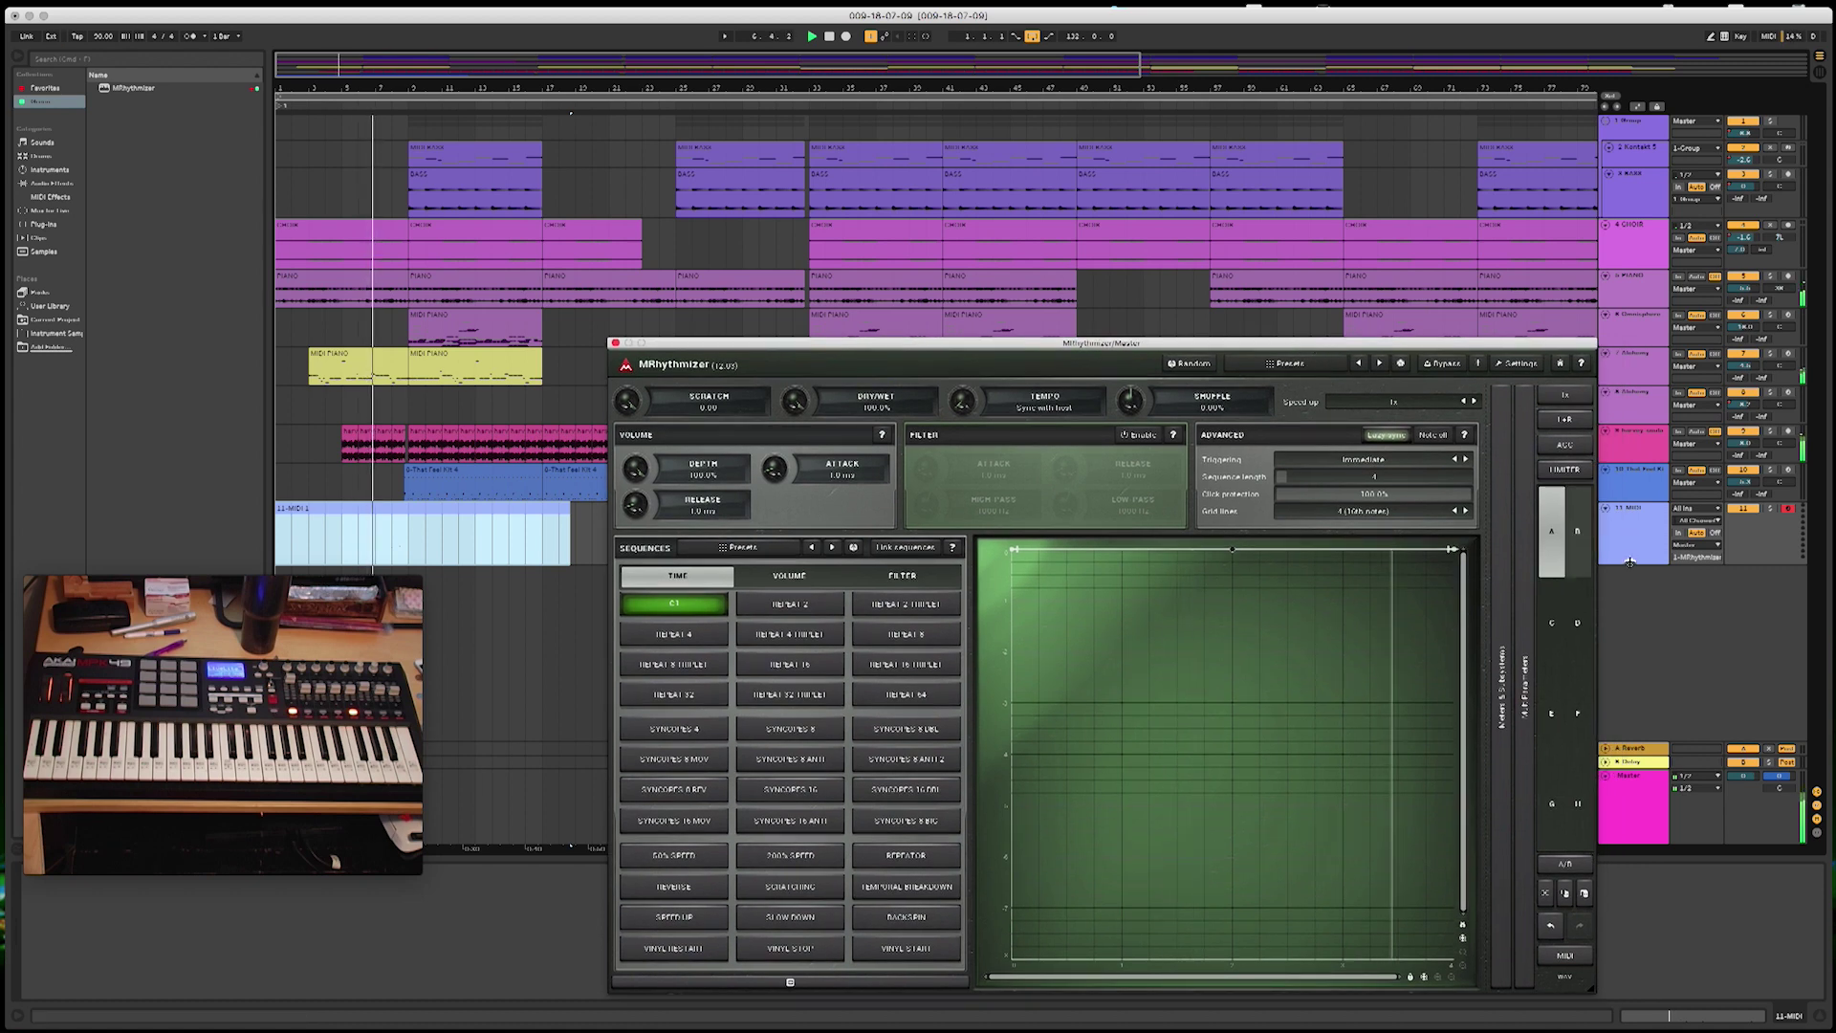
Step: Increase the 11-MIDI track's height and move the Movie Recording window away from its clip
left_click_drag(1635, 565, 1636, 647)
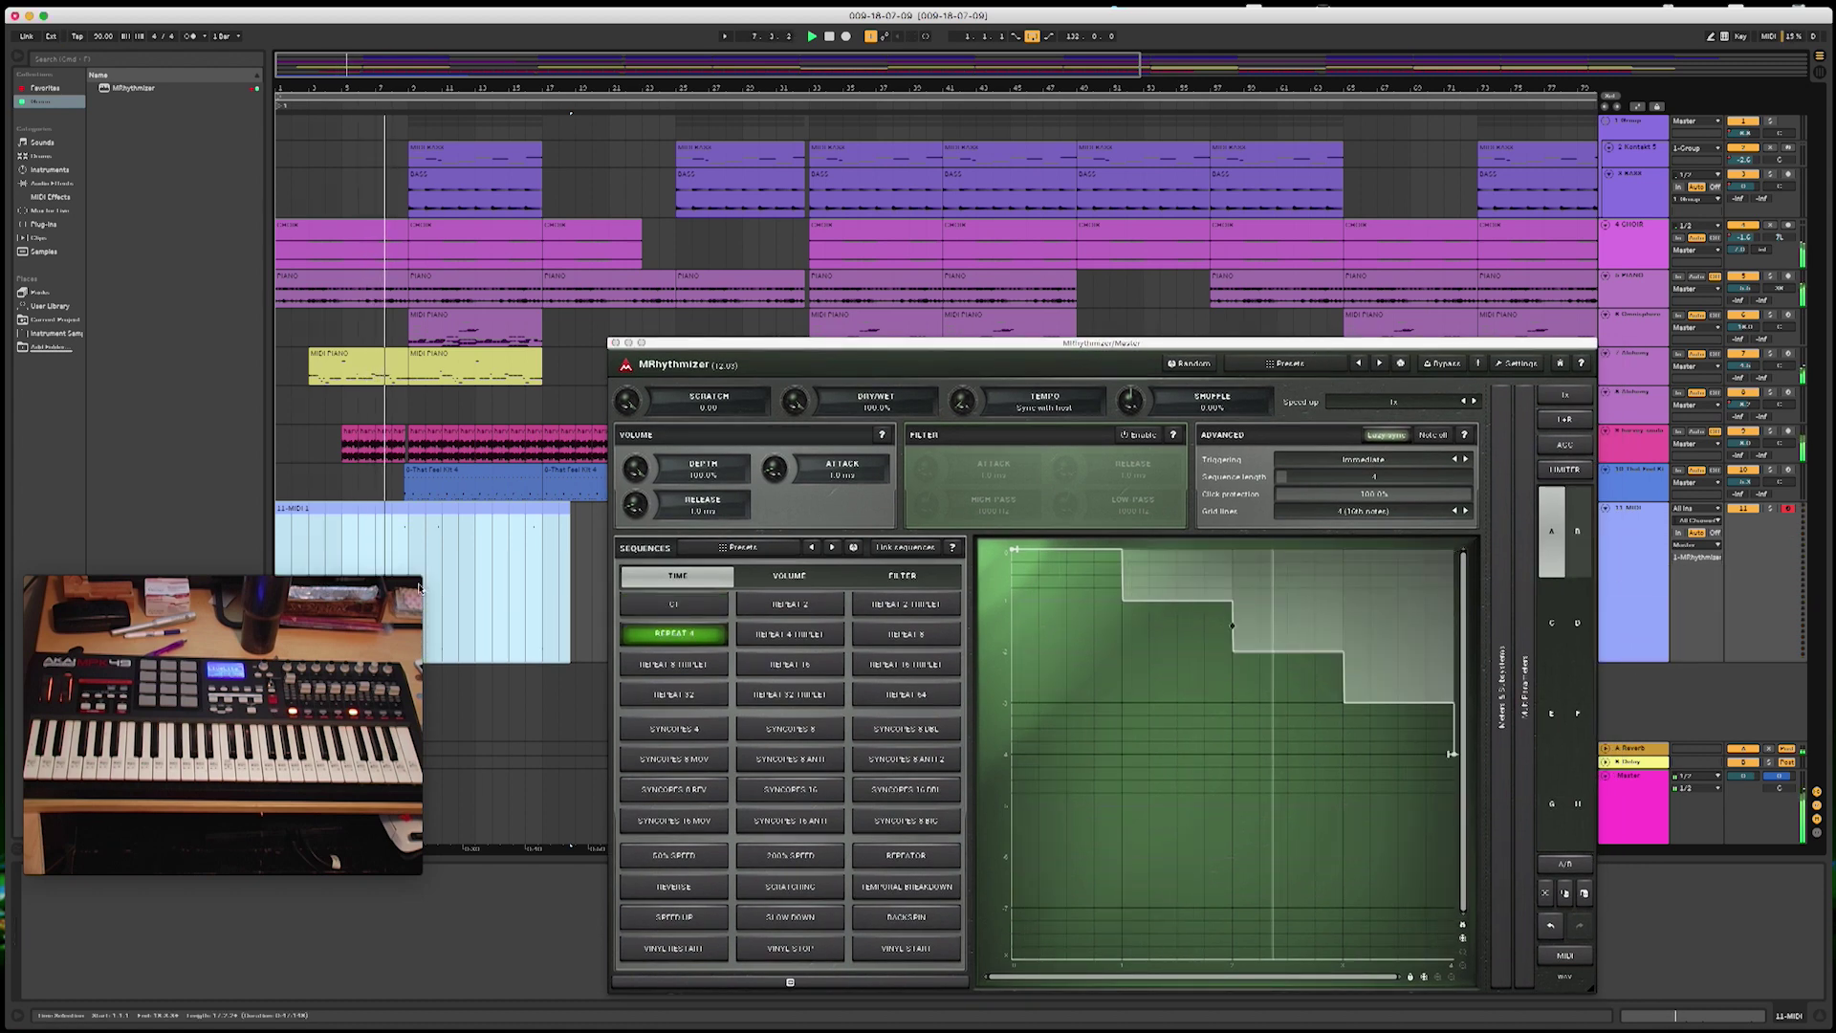
left_click(342, 585)
left_click_drag(342, 585, 541, 690)
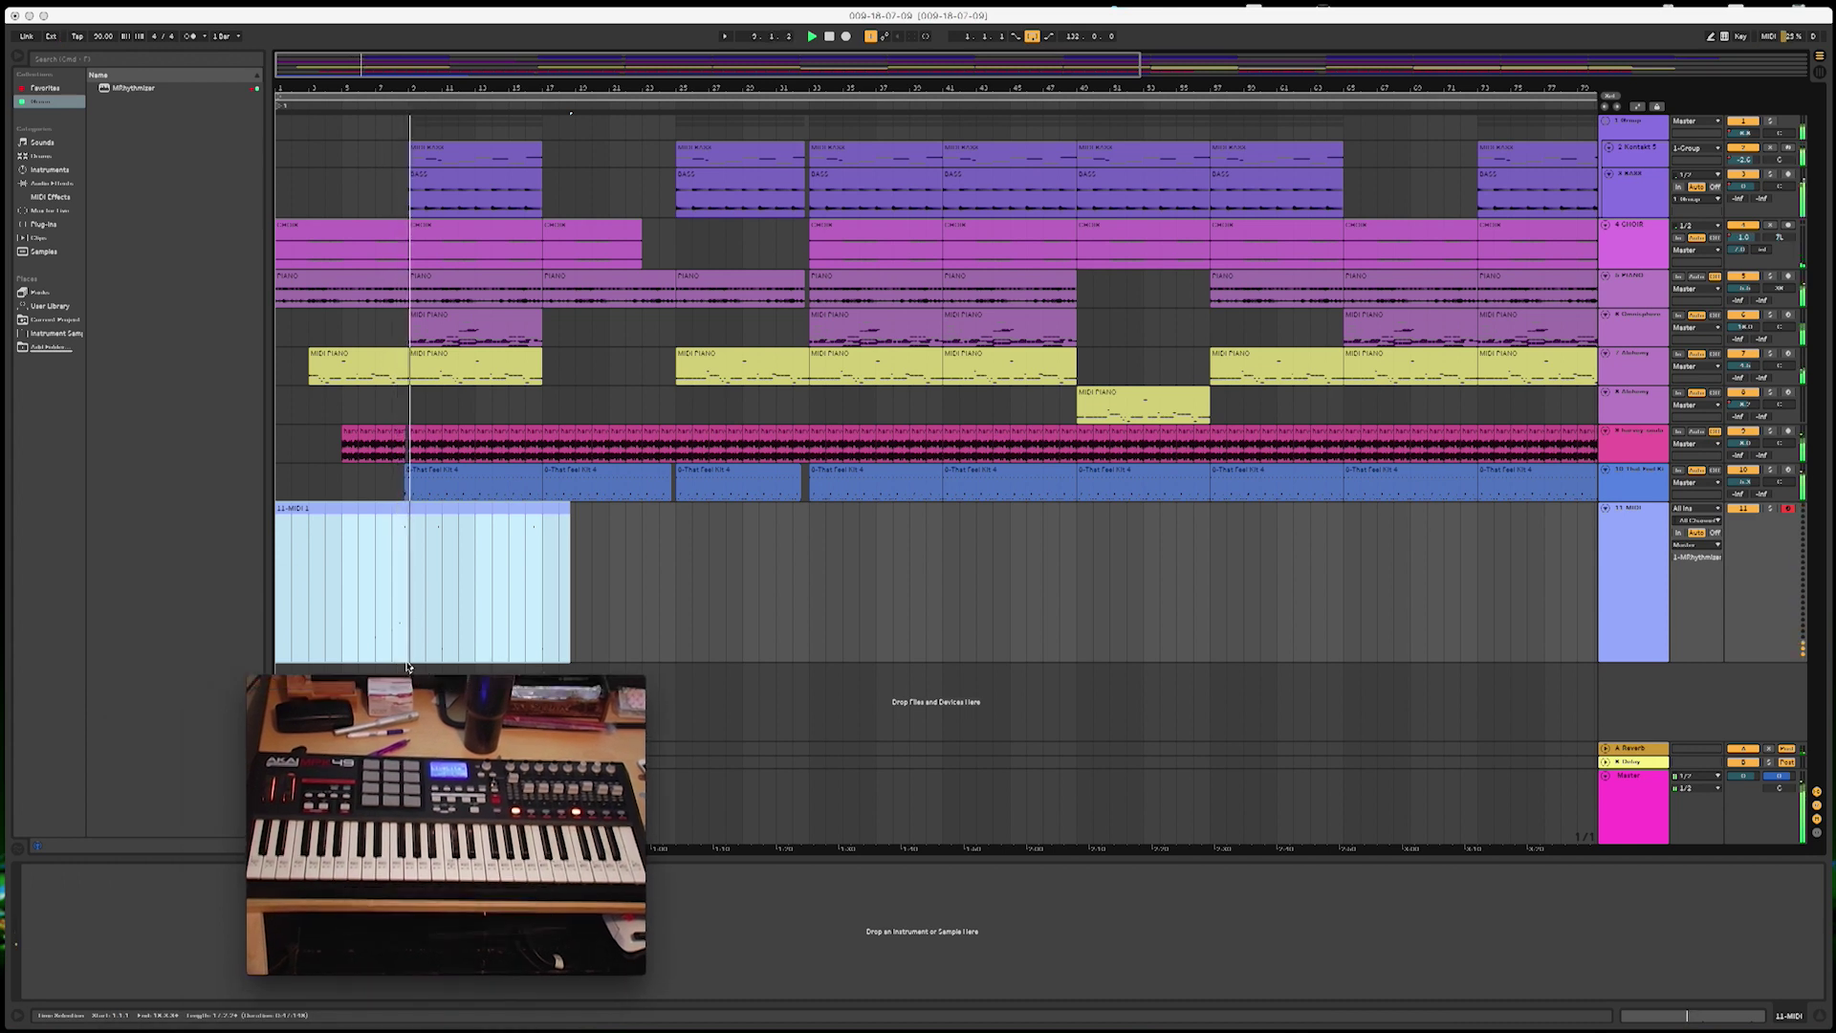
mouse_move(487, 709)
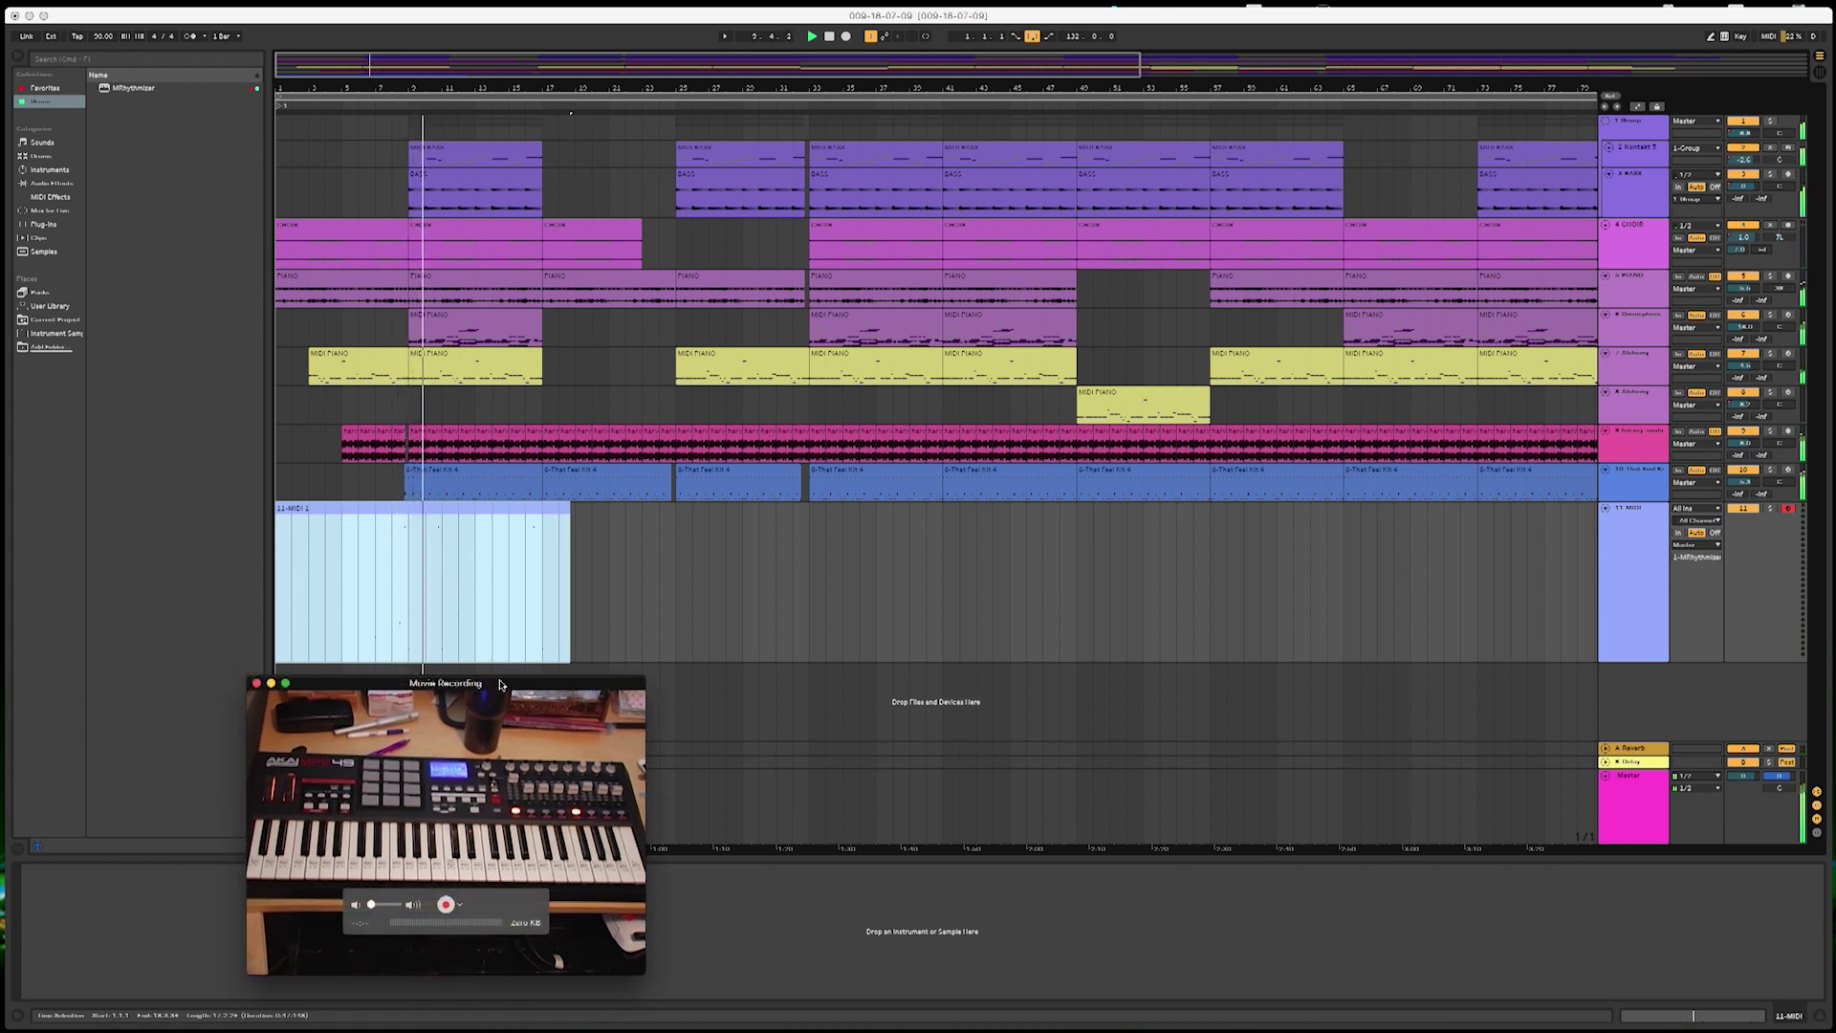
left_click_drag(532, 686, 1079, 541)
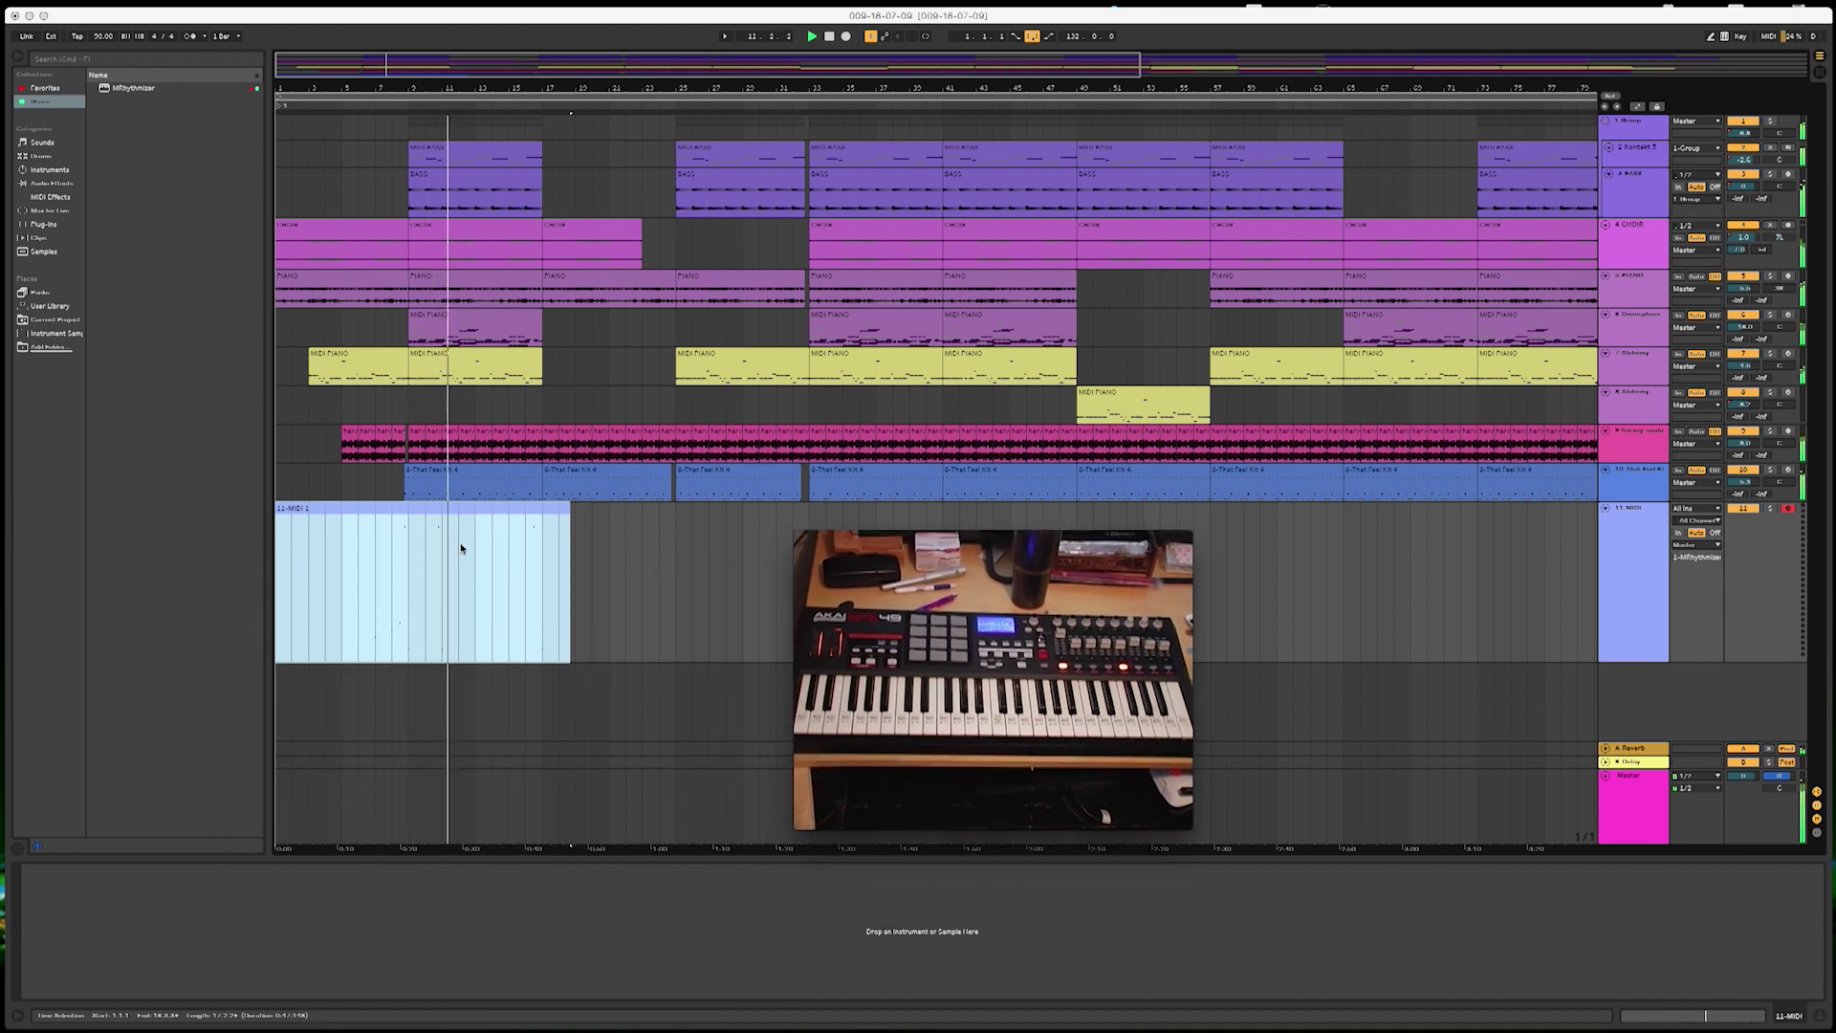
Step: Open the 11-MIDI clip's notes in an enlarged editor and move the MRhythmizer window clear of them
key("super+alt+p")
double_click(422, 525)
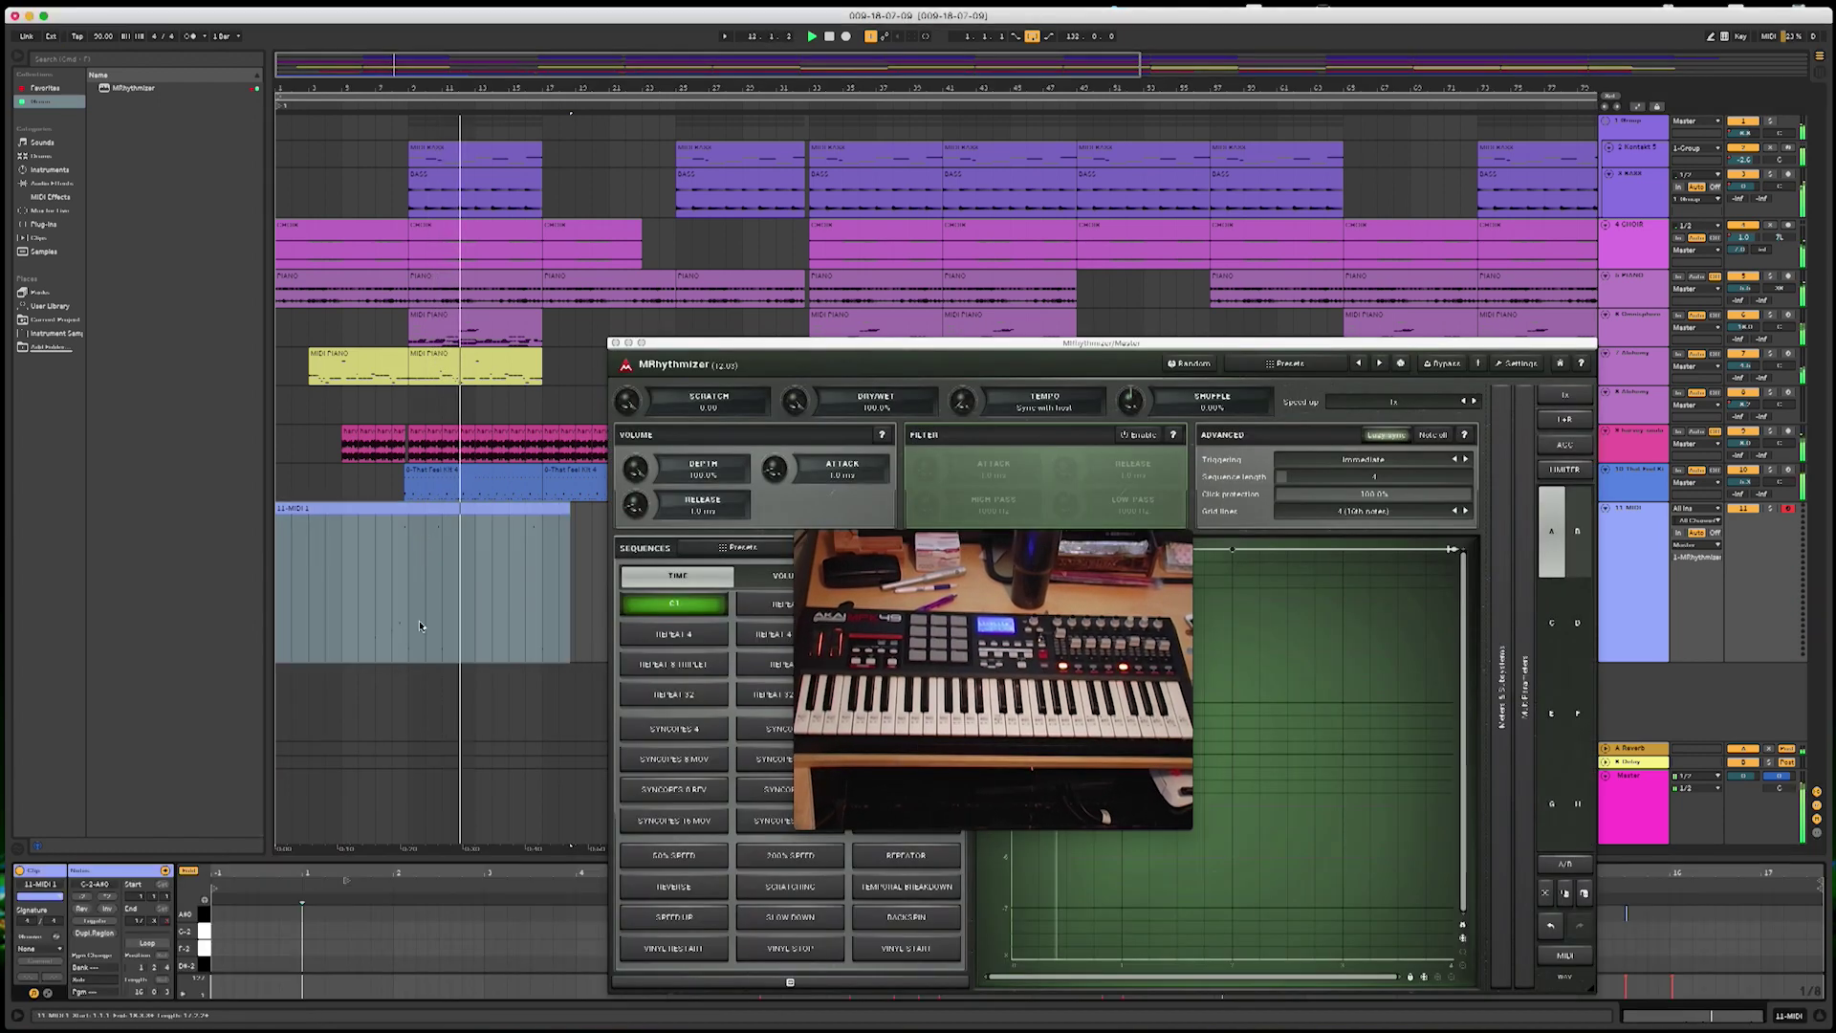
left_click_drag(430, 859, 438, 478)
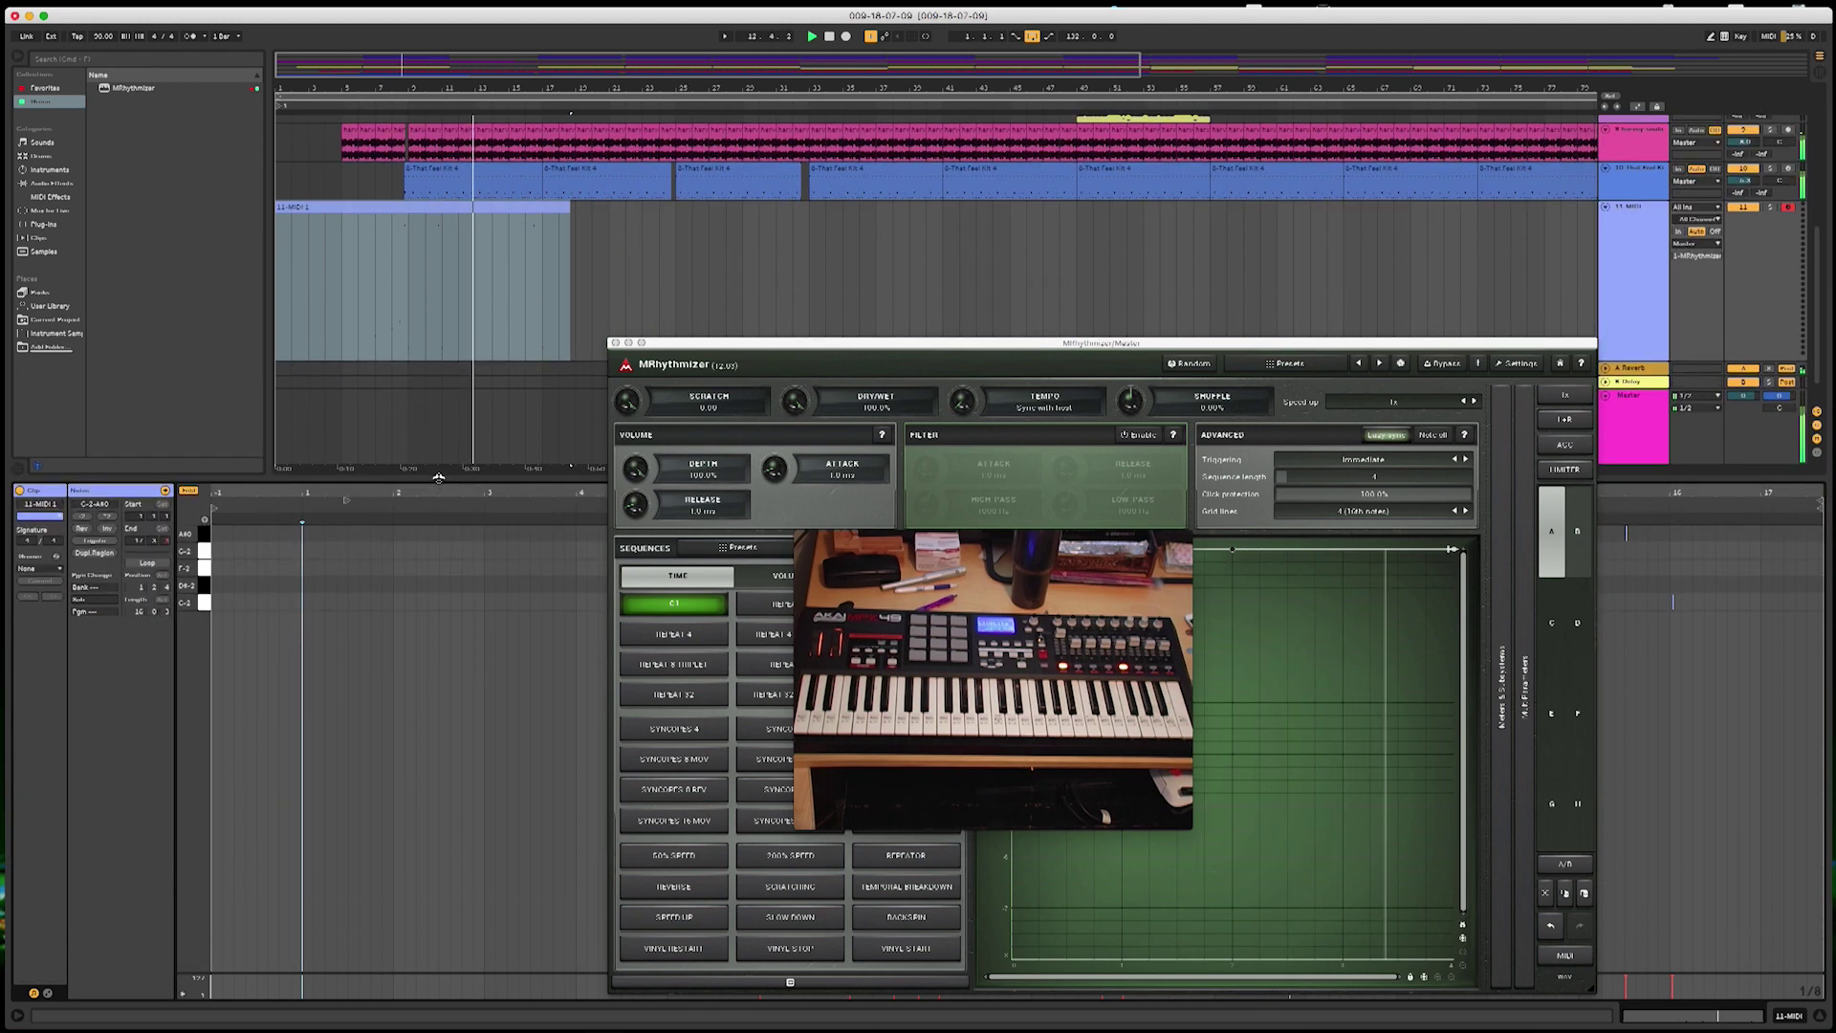
left_click_drag(771, 355, 919, 868)
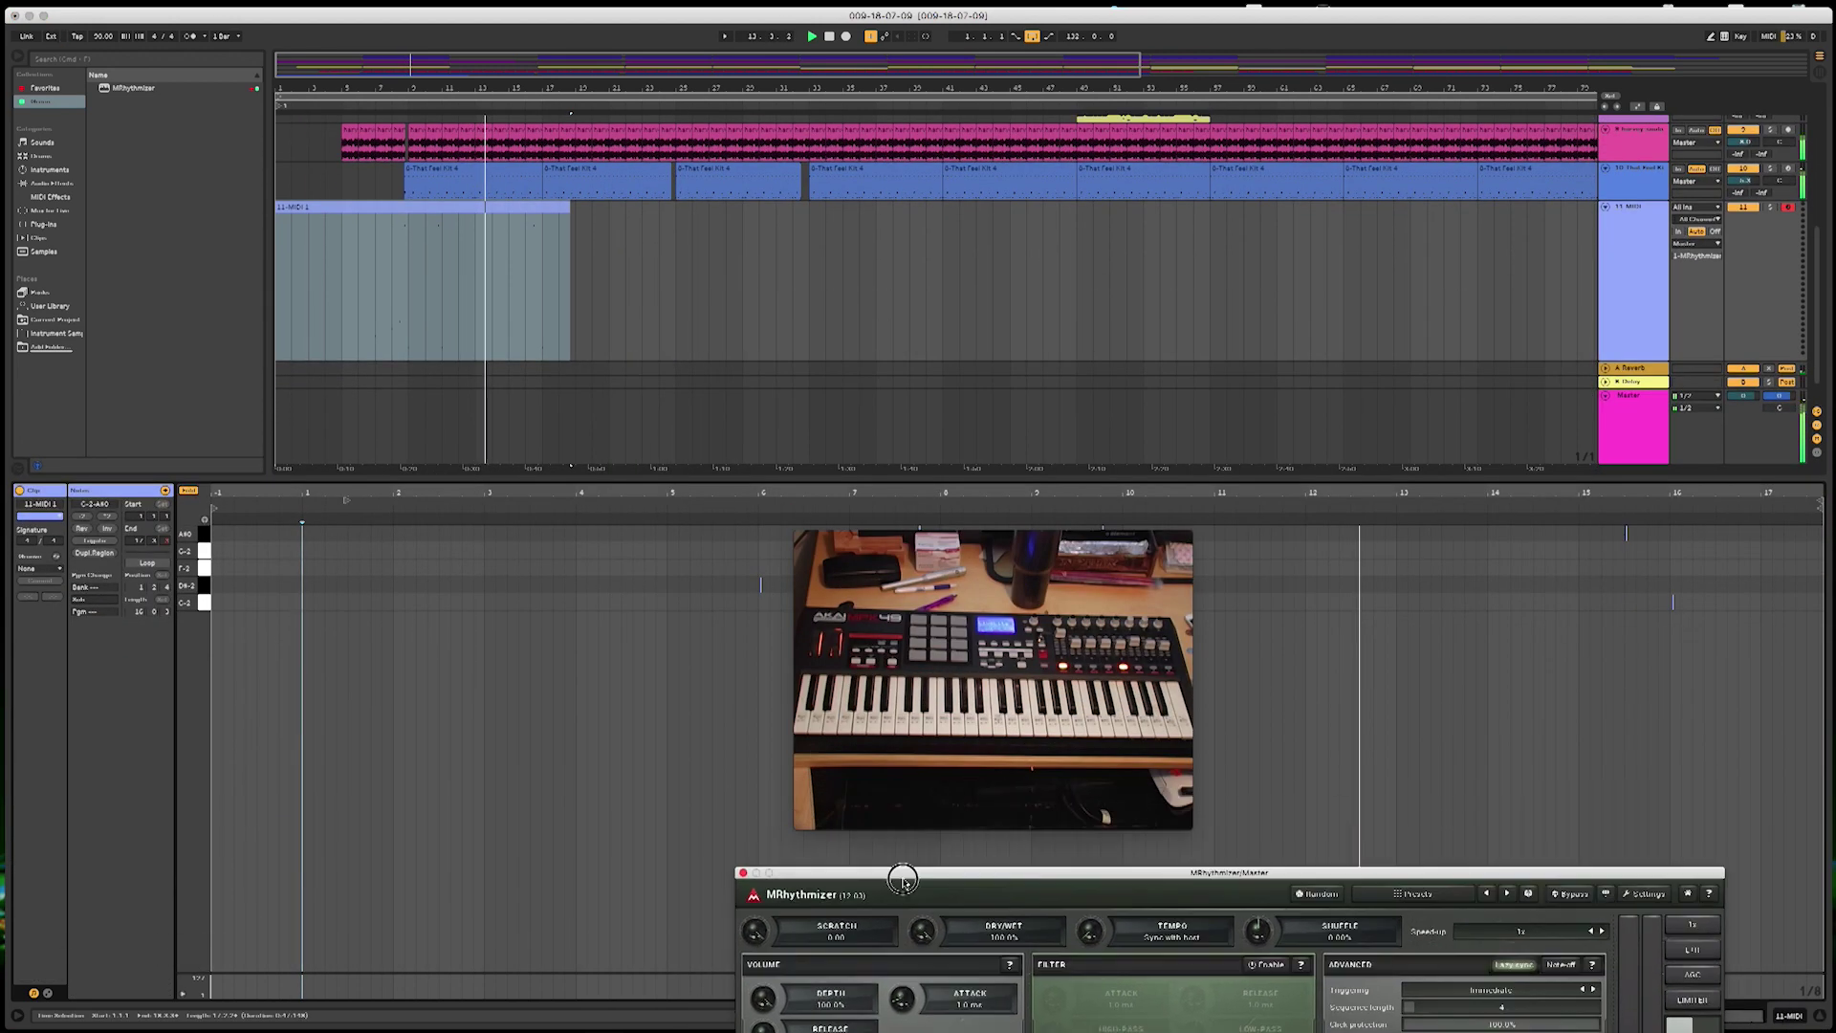
Step: Move the Movie Recording window off the 11-MIDI notes, stop playback, and bring the whole MRhythmizer window into view
left_click_drag(991, 518, 265, 202)
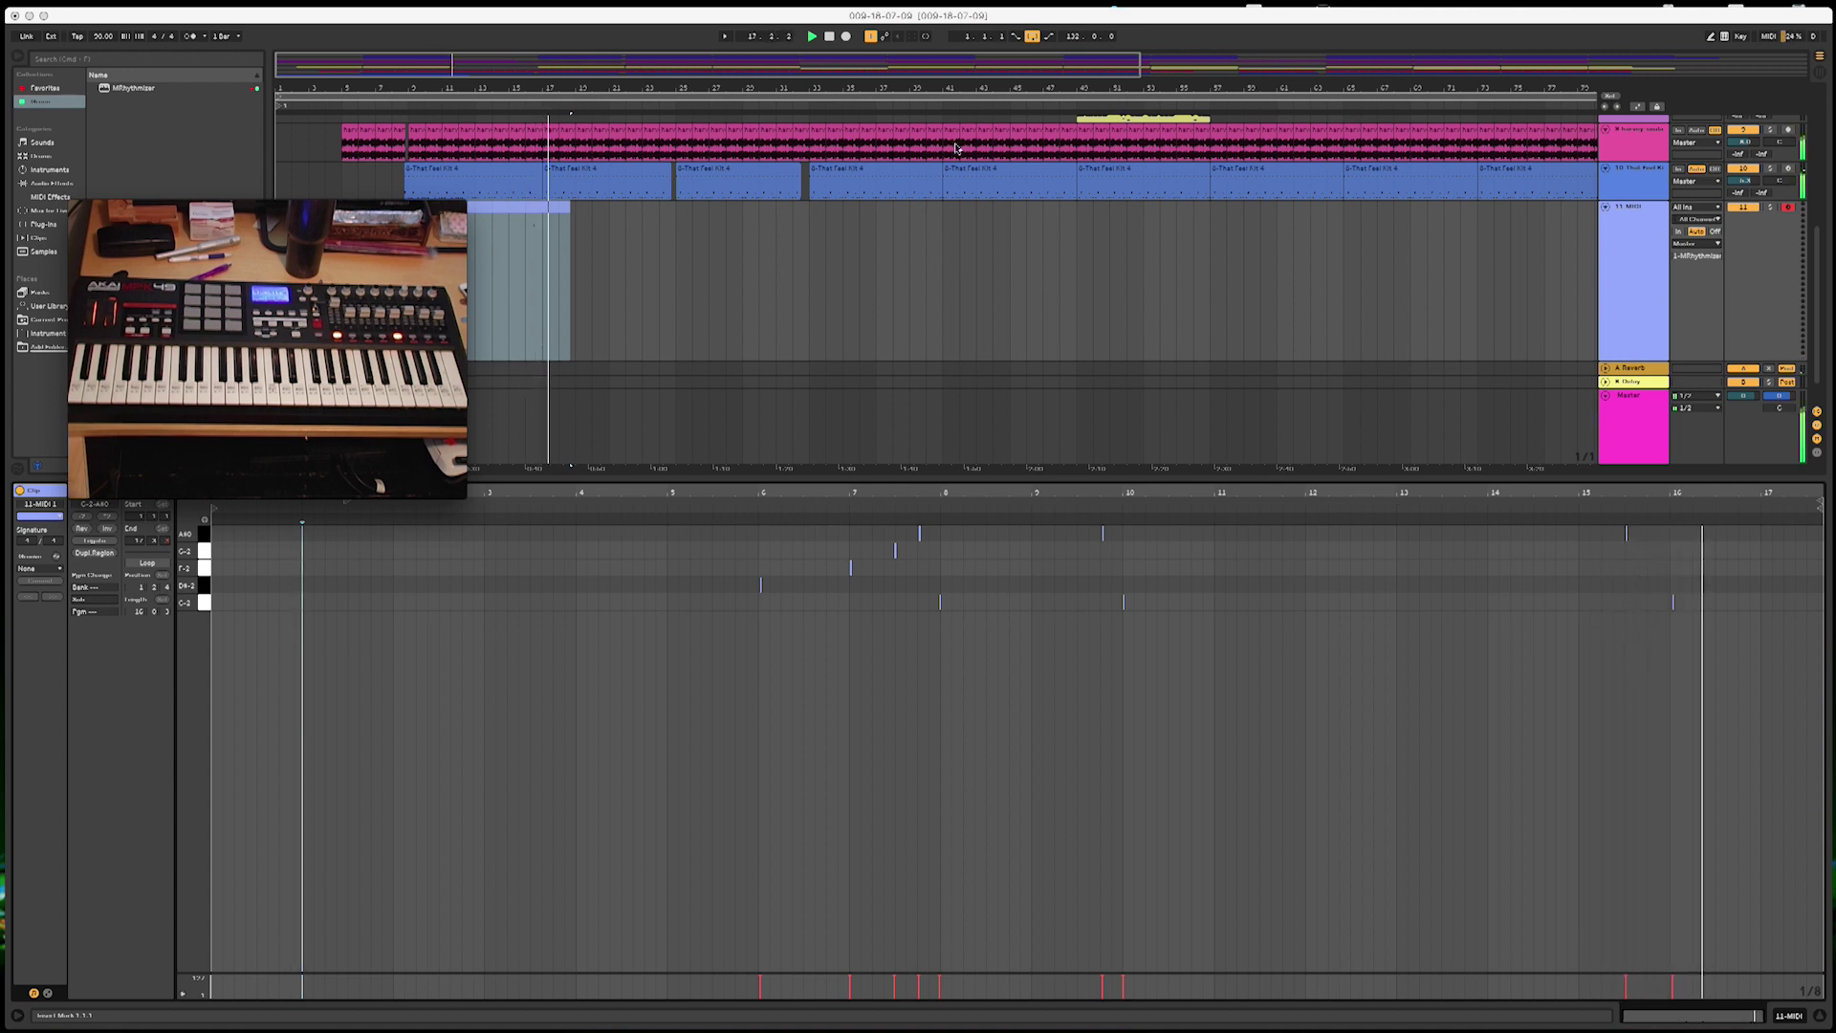
key("super+alt+p")
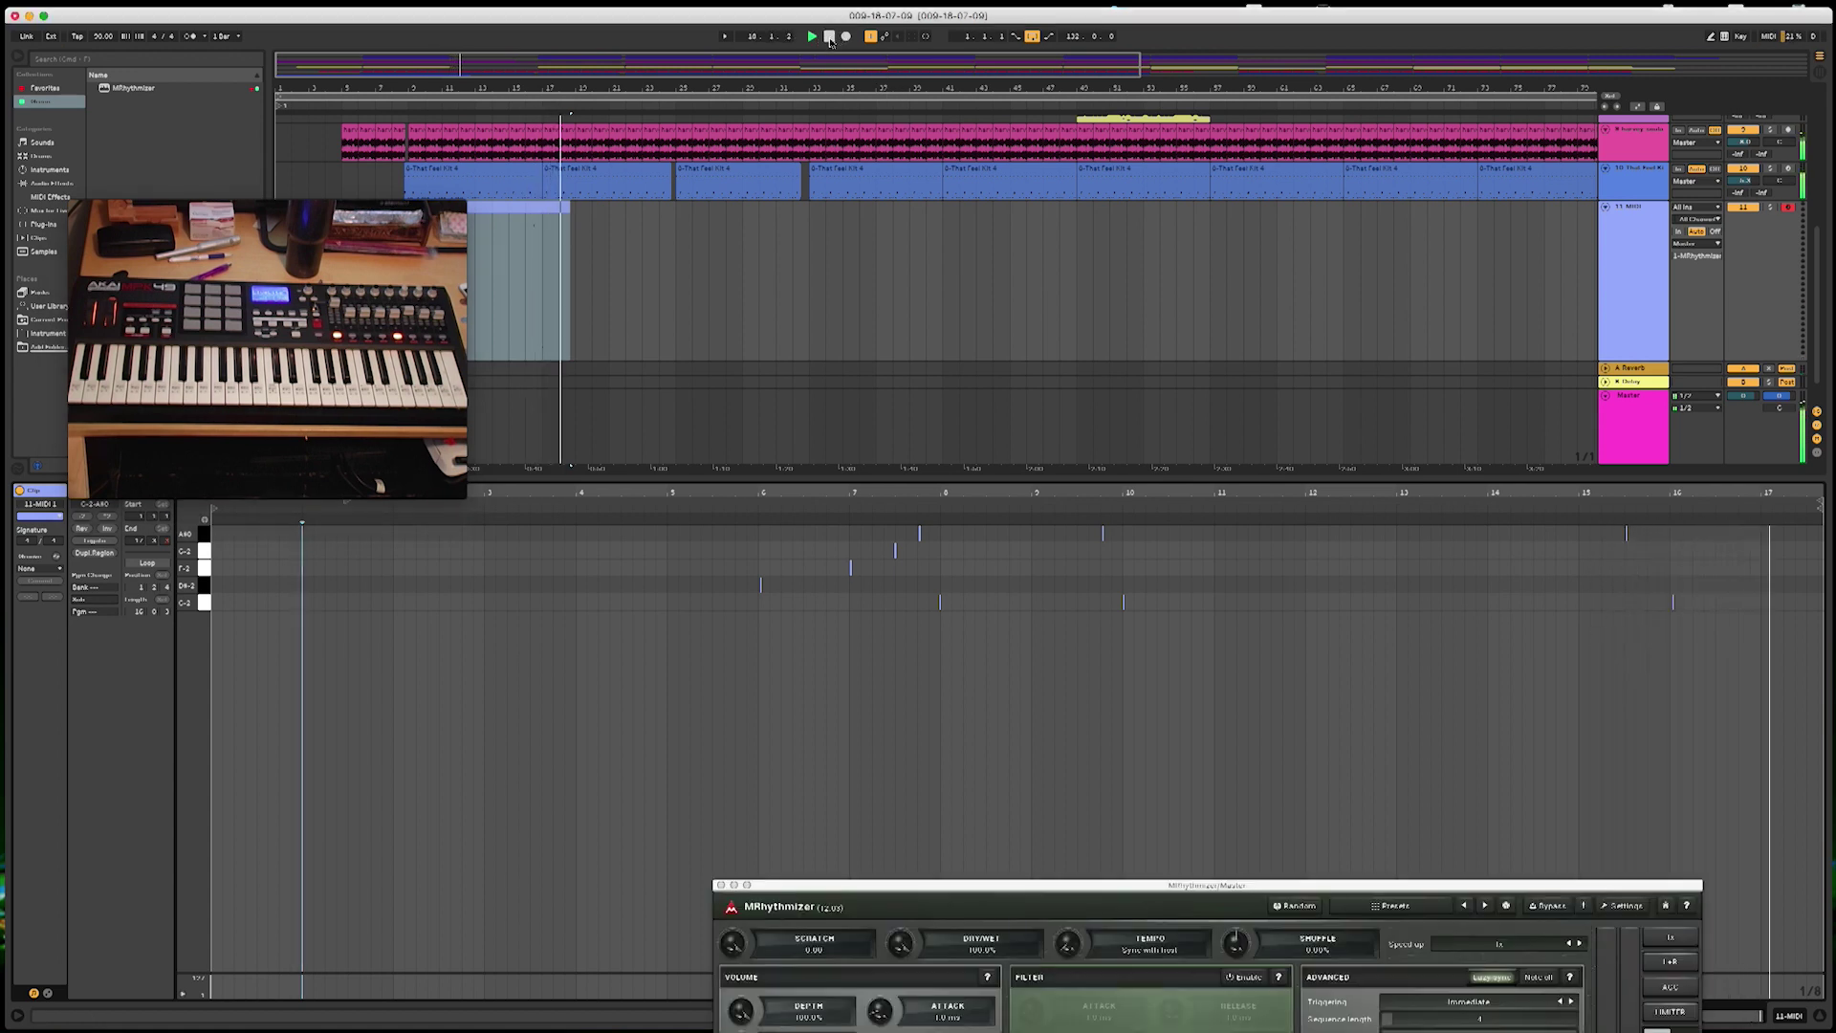
left_click_drag(1027, 885, 882, 331)
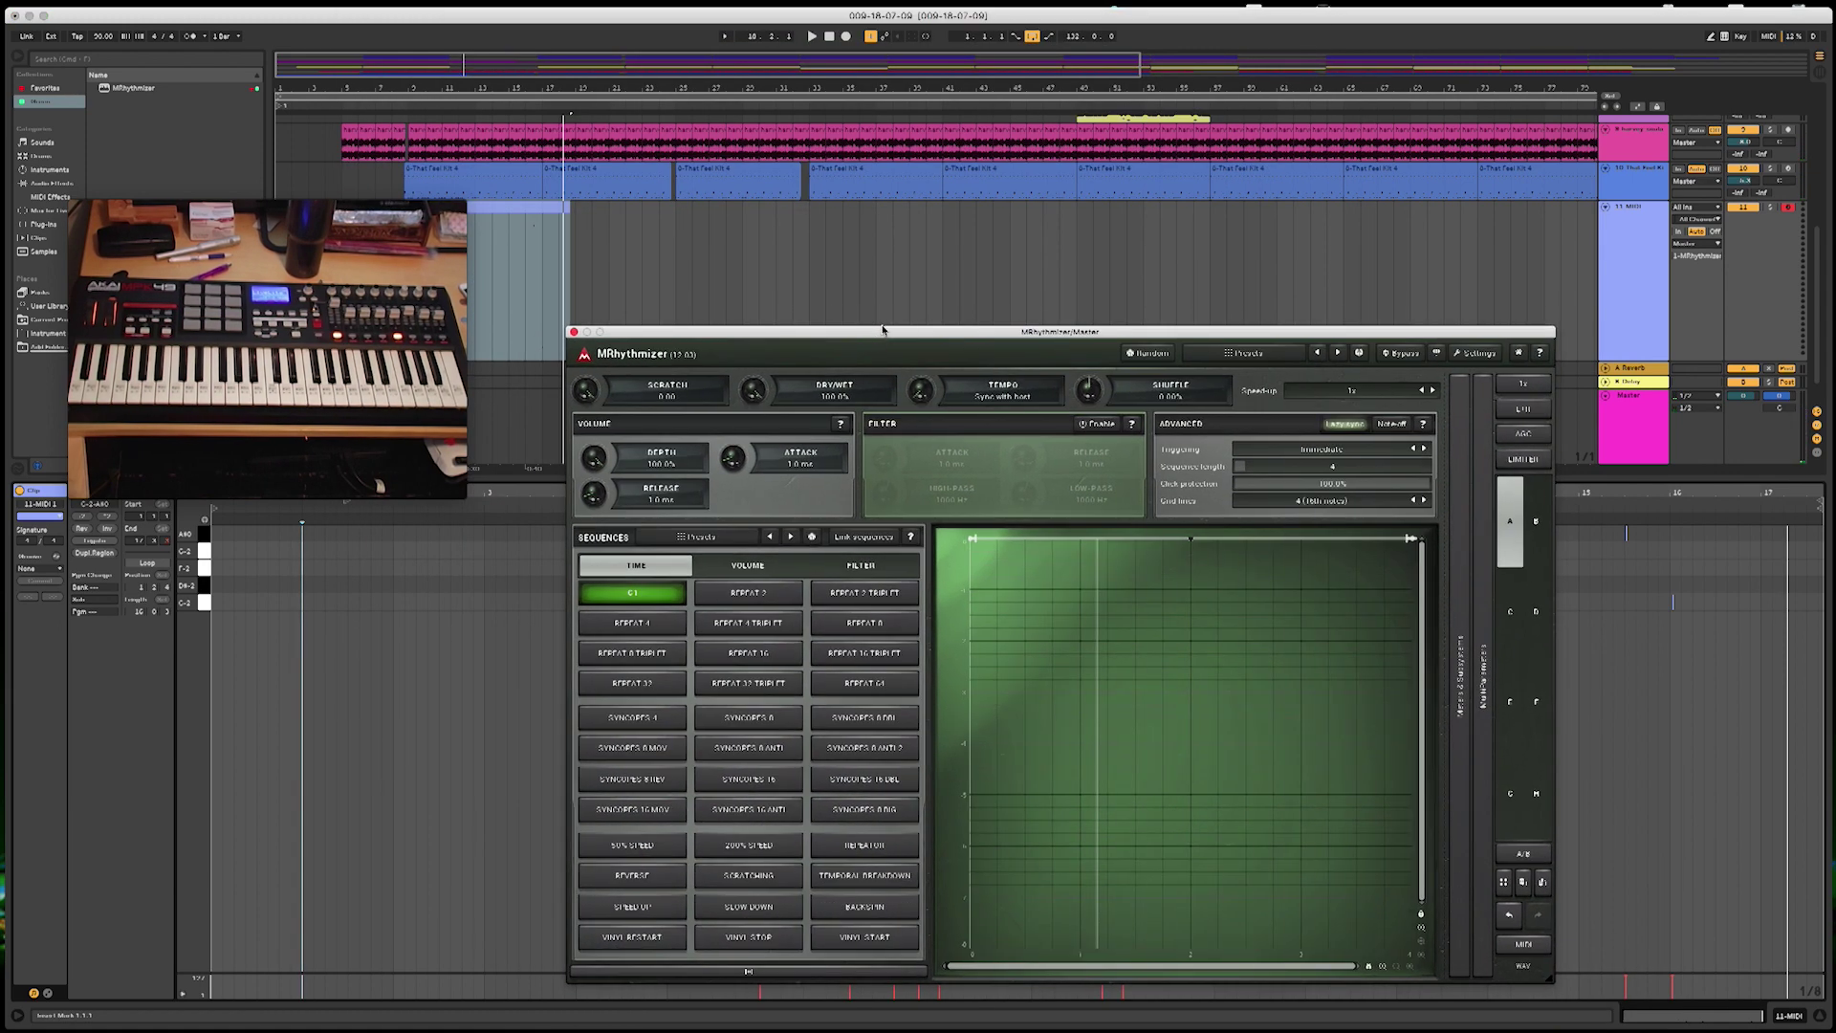
Step: Arrange the Movie Recording and MRhythmizer windows side by side over the note editor, leaving the 11-MIDI clip uncovered
left_click_drag(160, 212, 116, 636)
left_click(1017, 331)
left_click_drag(1017, 332, 1265, 323)
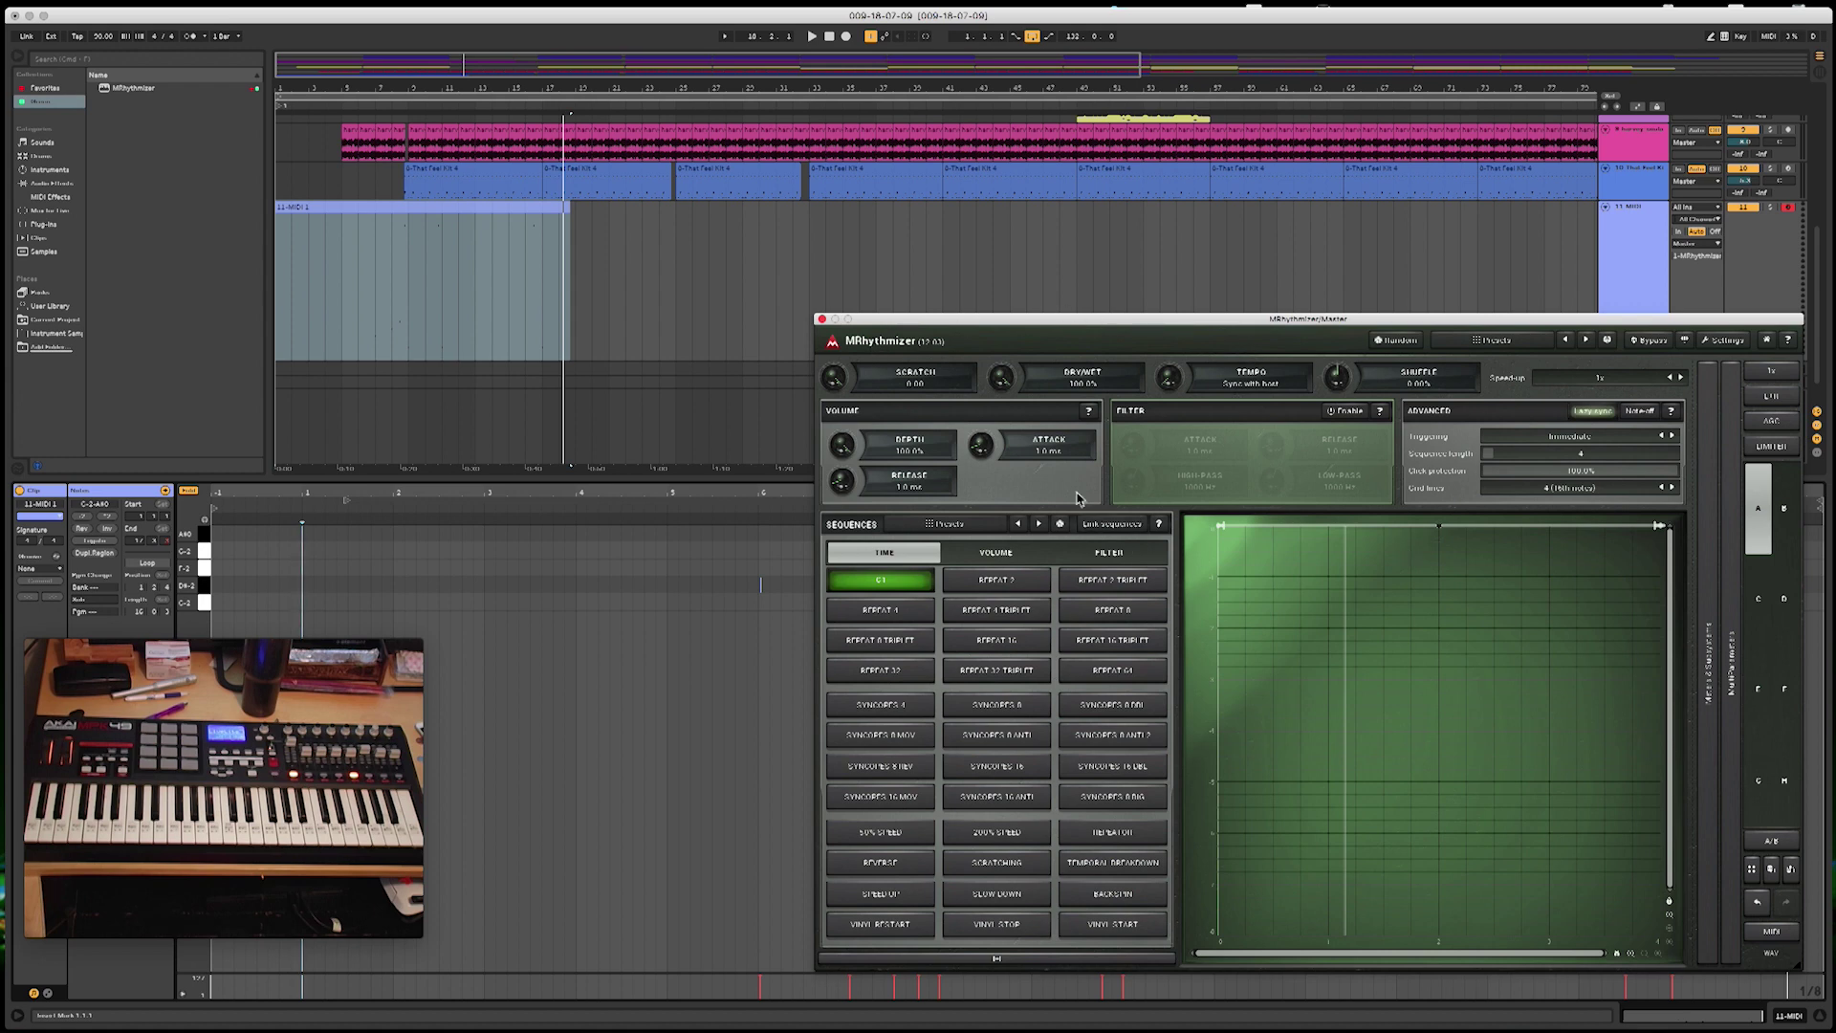
left_click_drag(1105, 323, 948, 352)
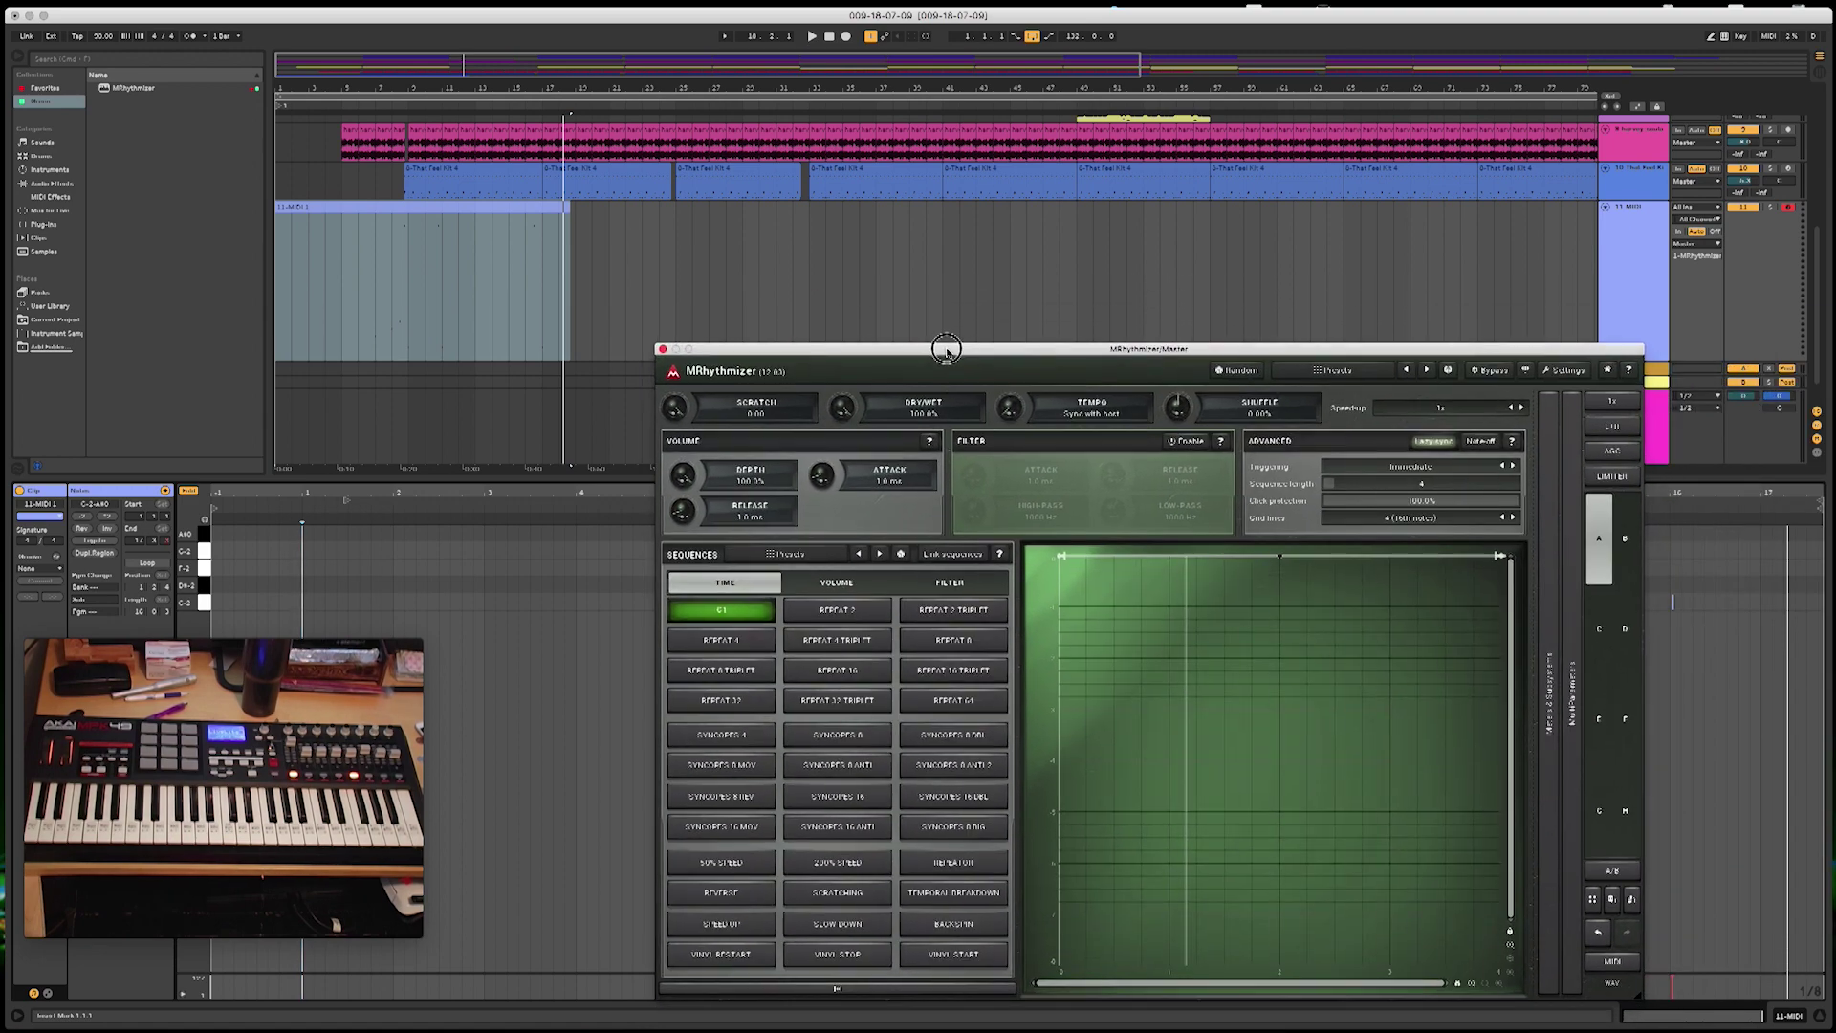
Step: Play the arrangement from the start and place the MRhythmizer window beside the 11-MIDI clip with its full sequence list visible
scroll(728, 269, "up", 5)
scroll(728, 269, "down", 6)
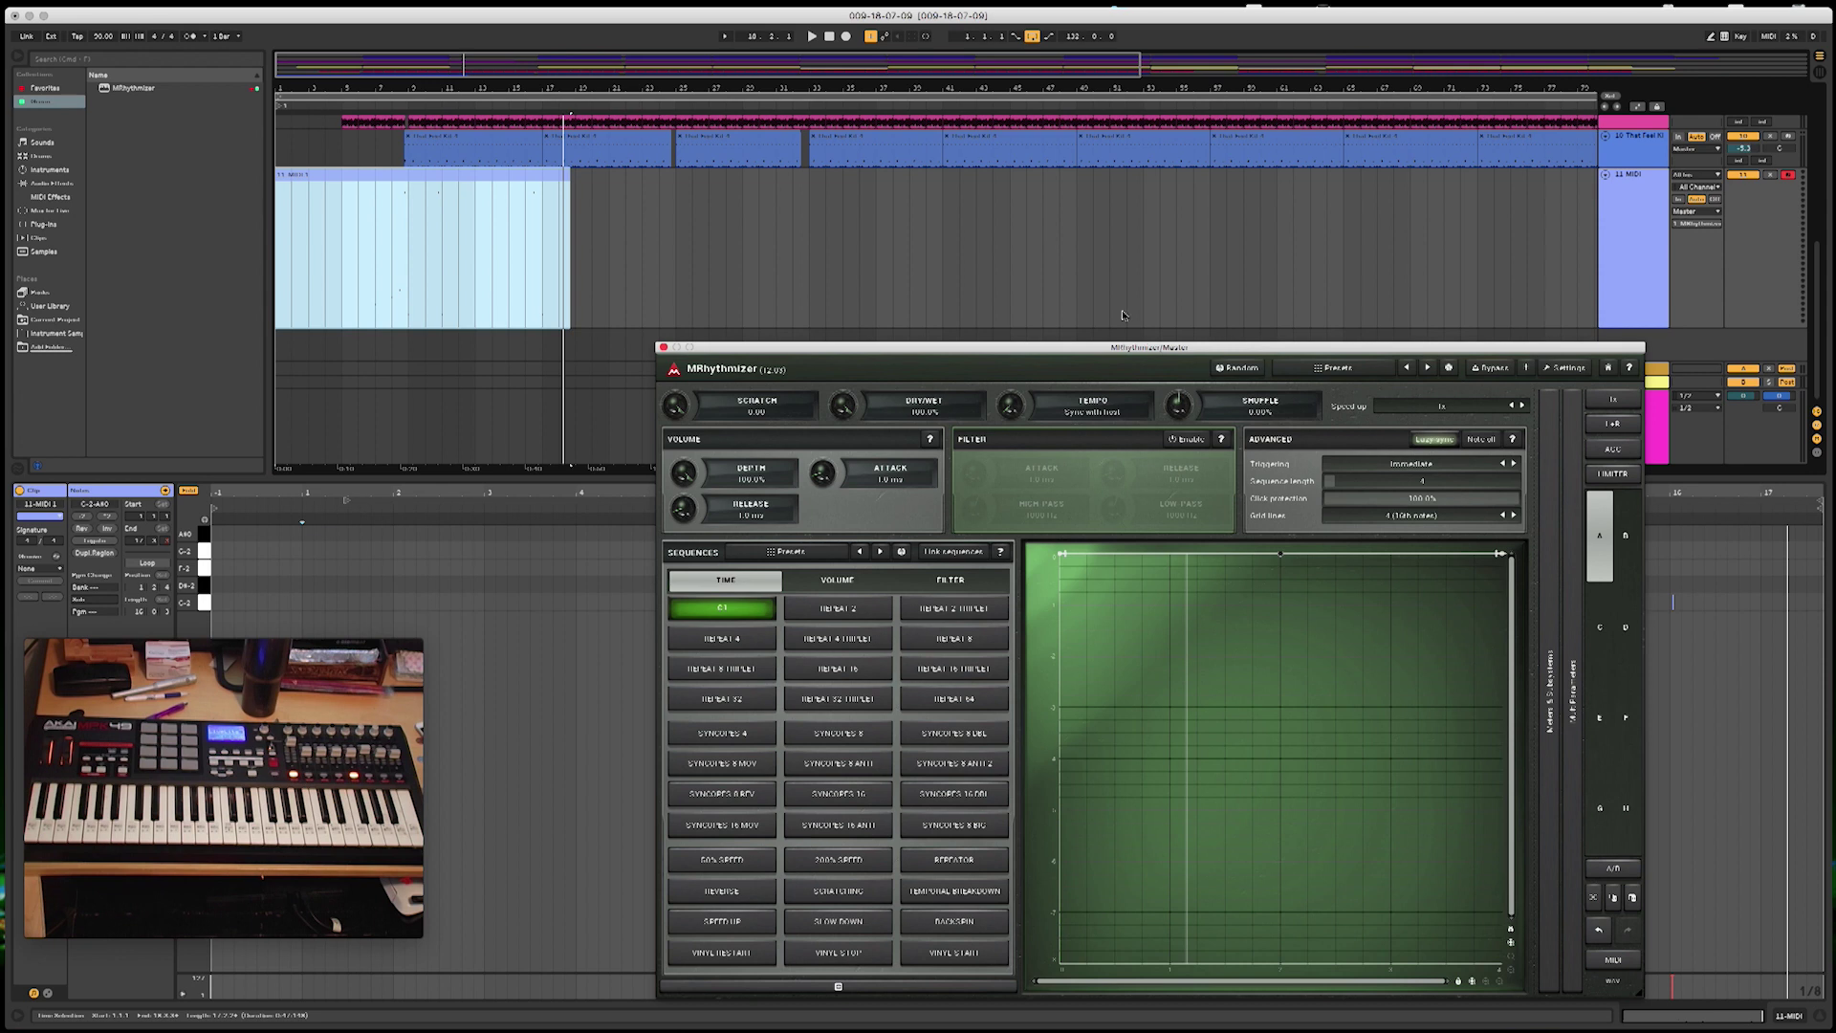
left_click(830, 38)
key("space")
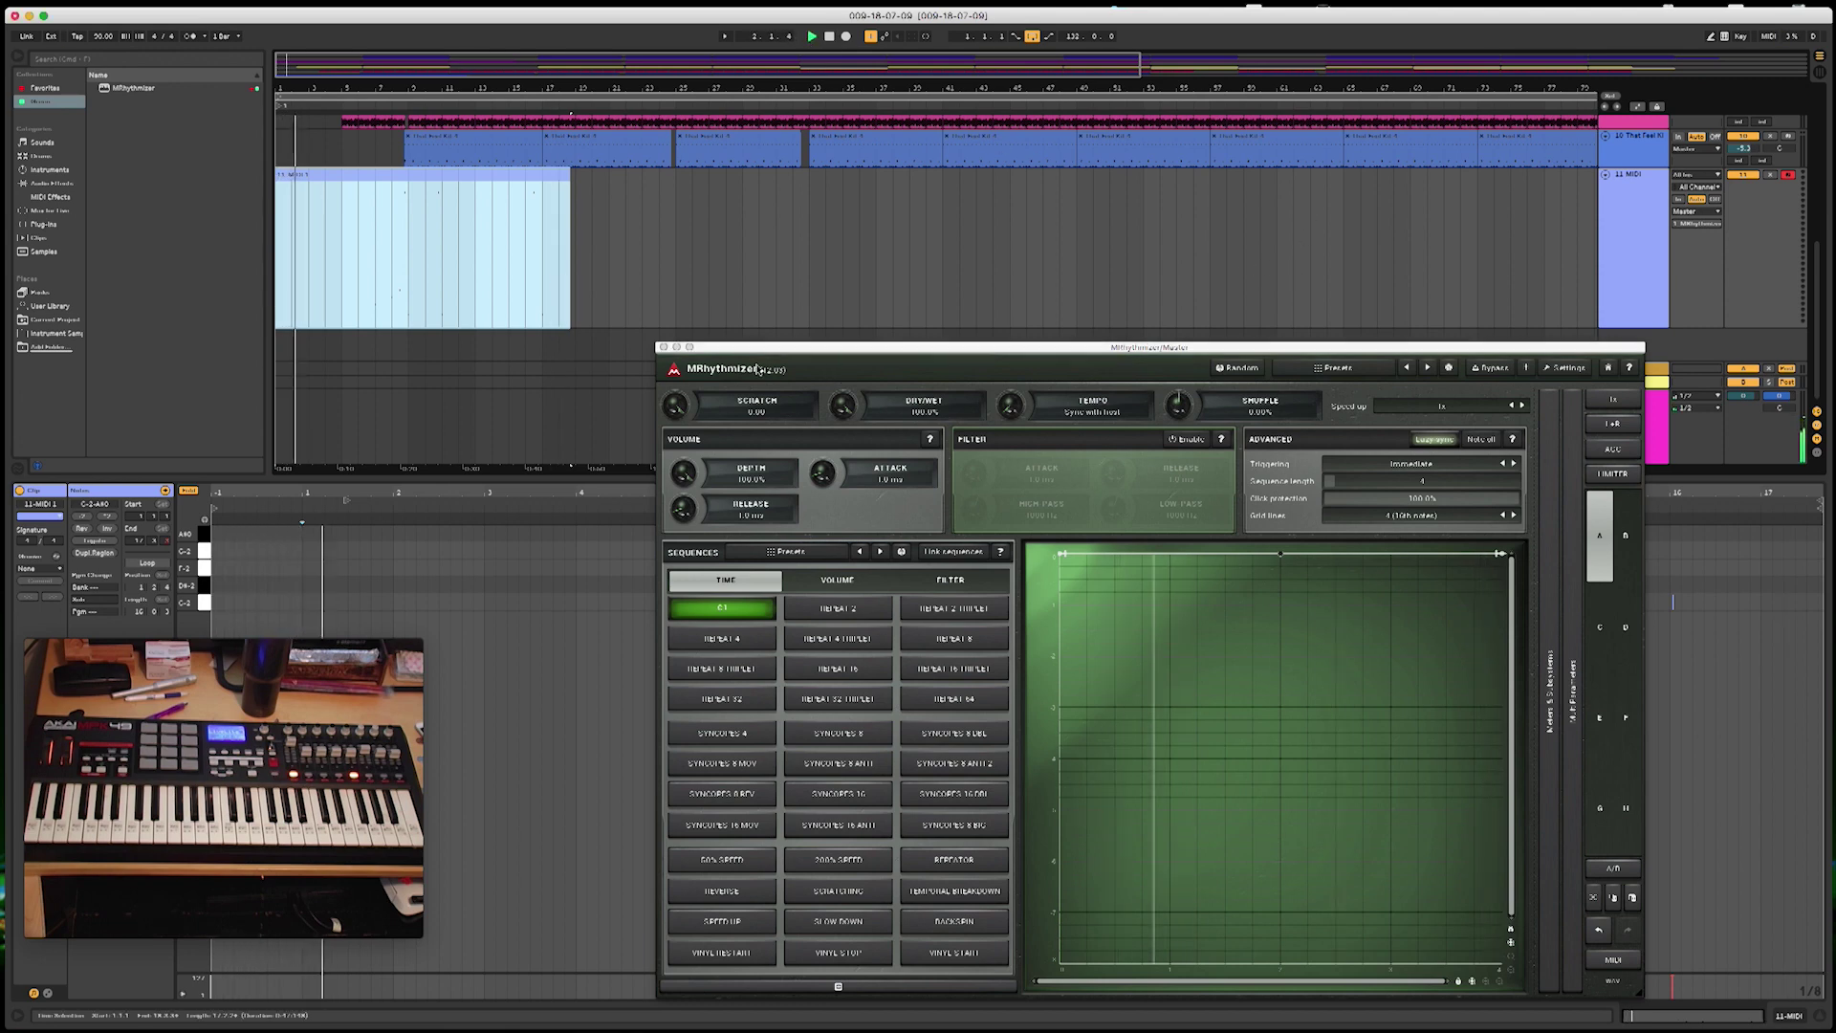
left_click_drag(822, 346, 796, 216)
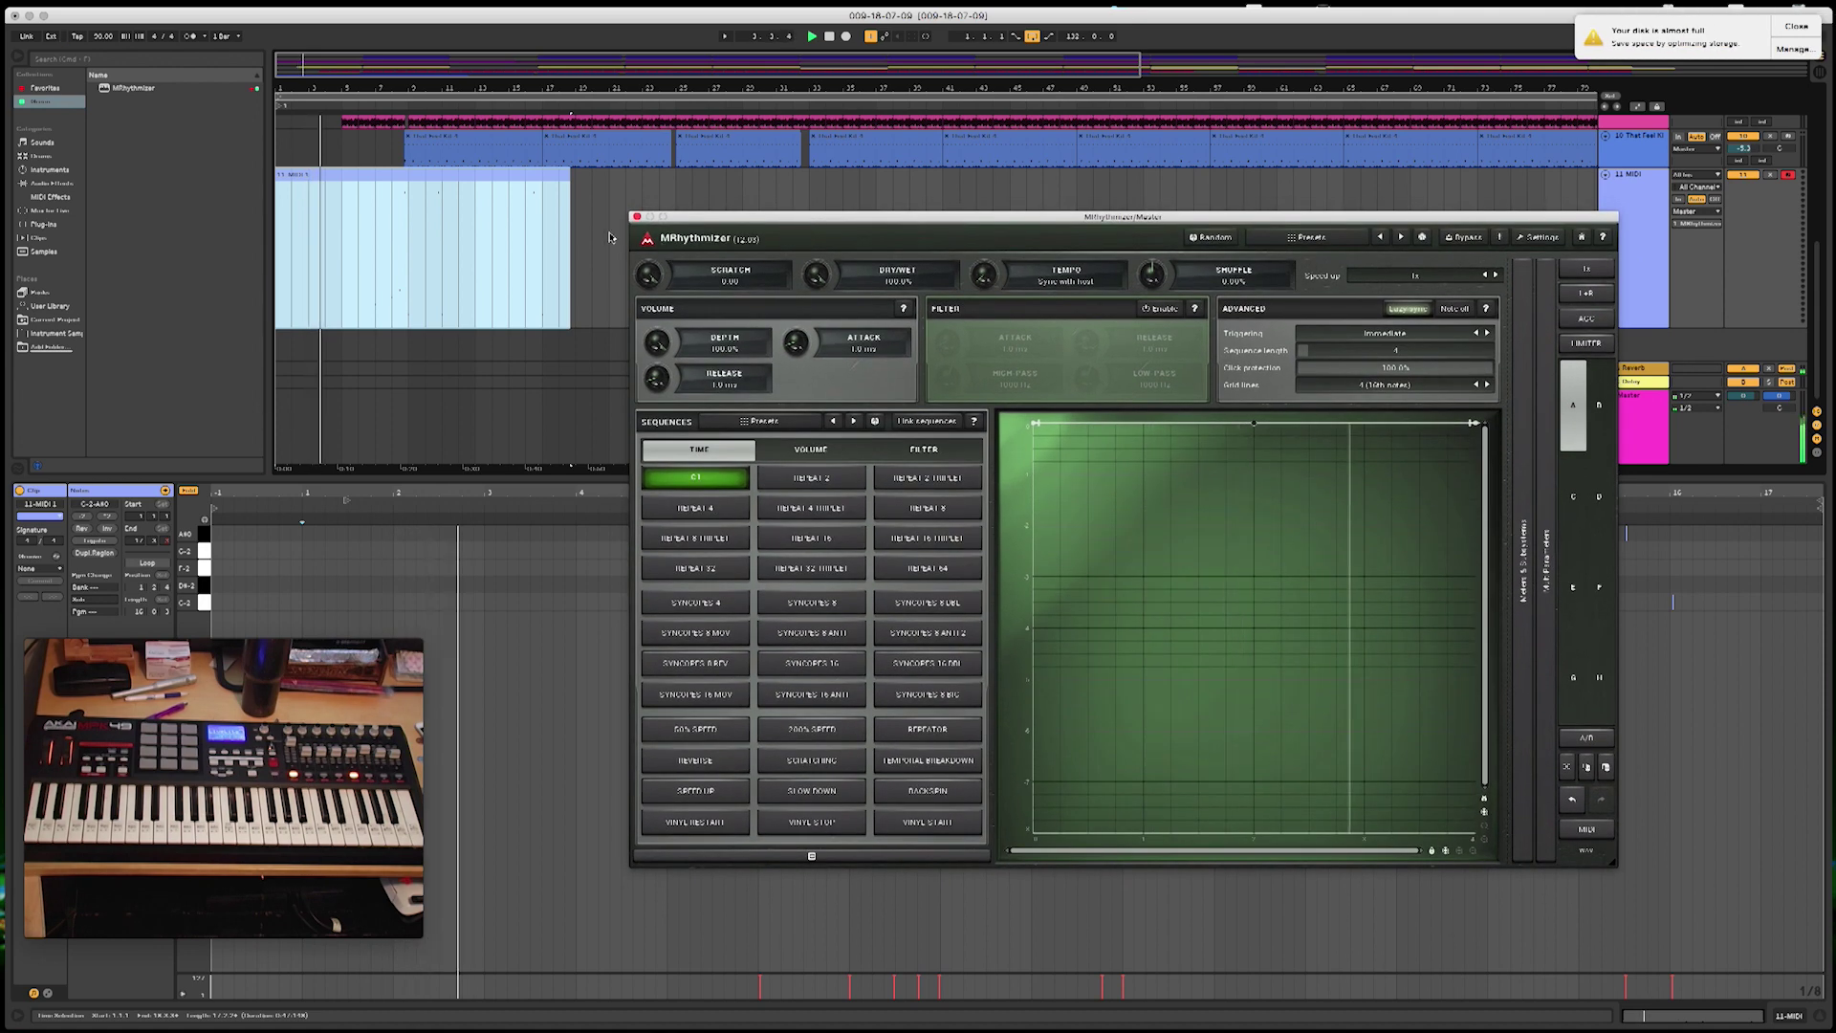
scroll(596, 242, "up", 5)
scroll(596, 242, "down", 1)
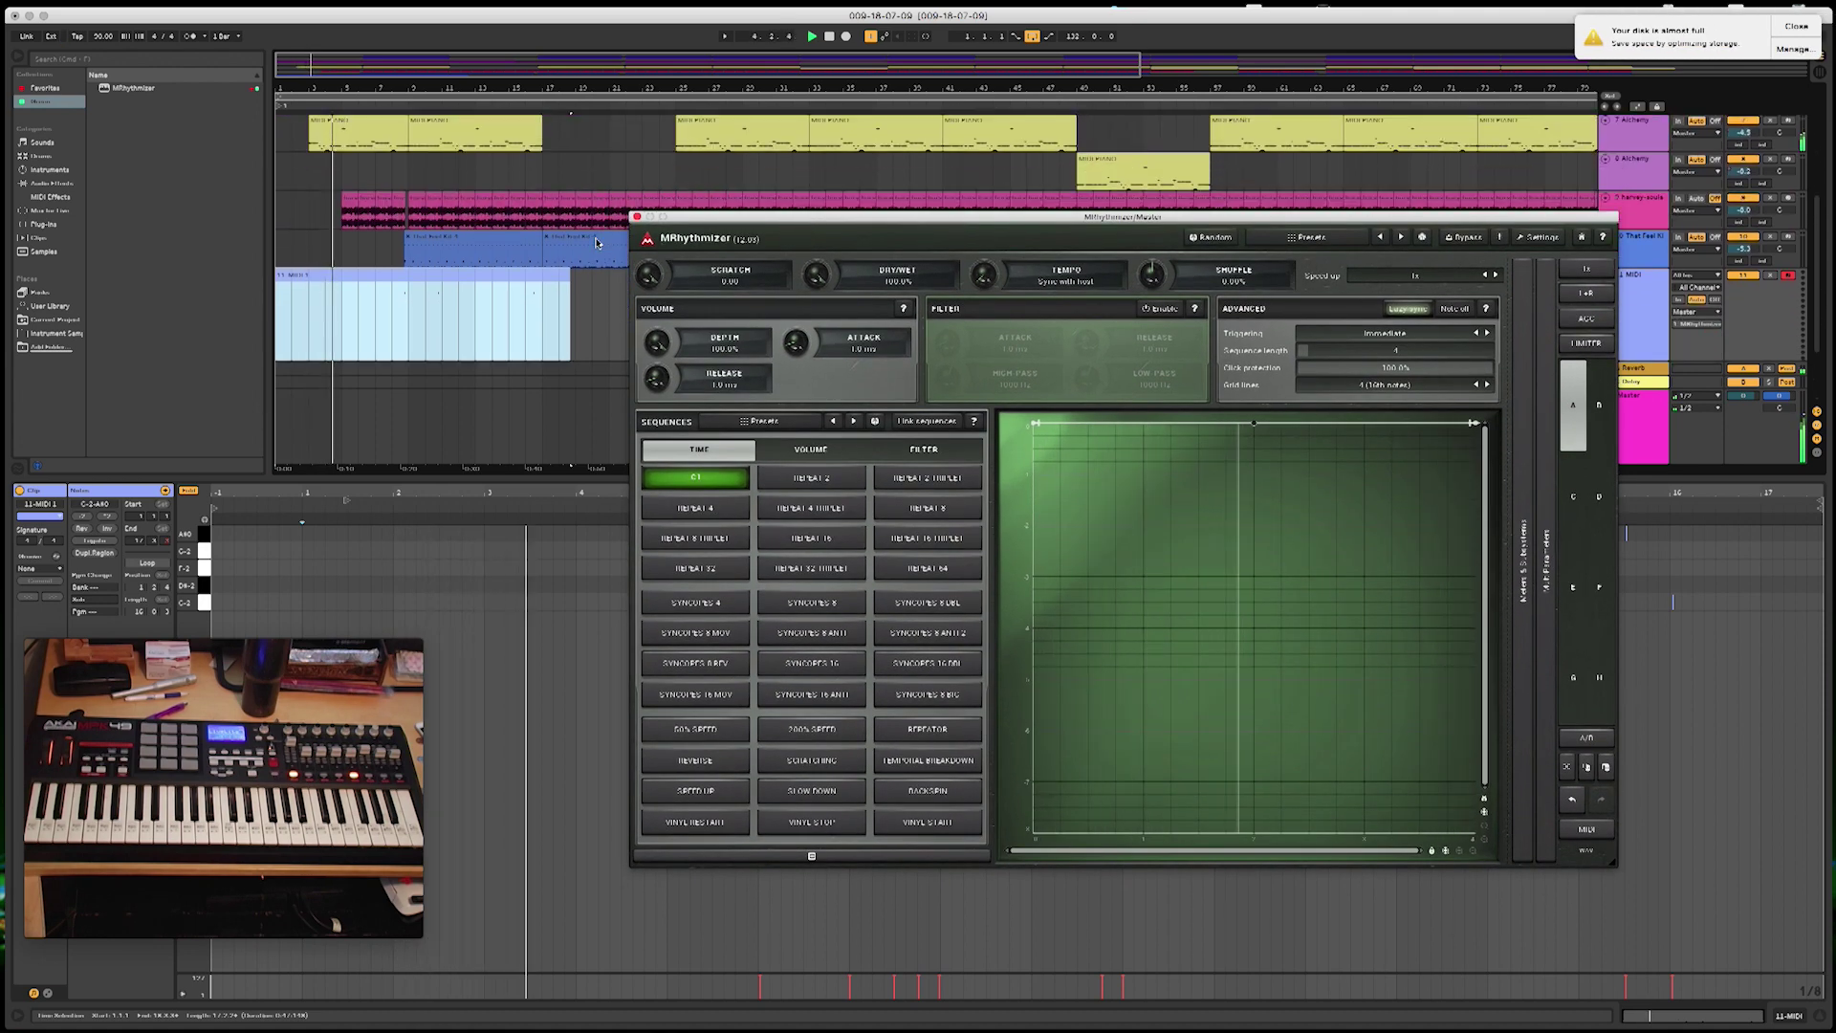